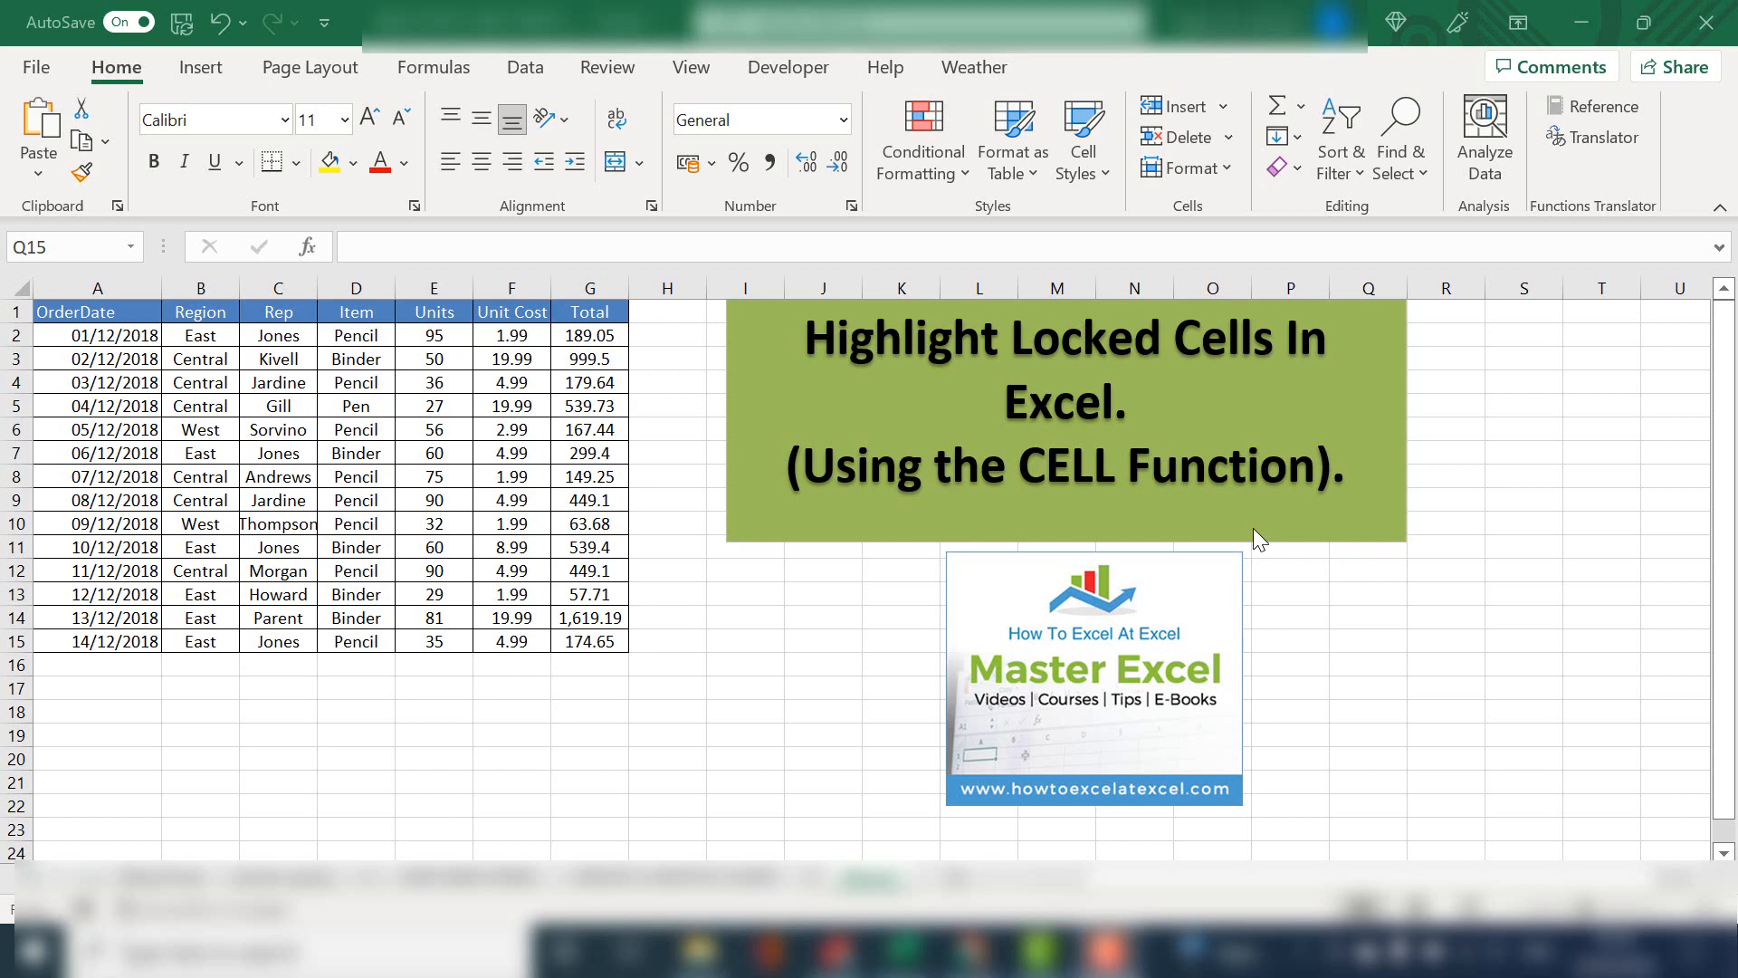
Begin a CELL formula in cell H4 to view the available info types, and discard it
left_click(512, 735)
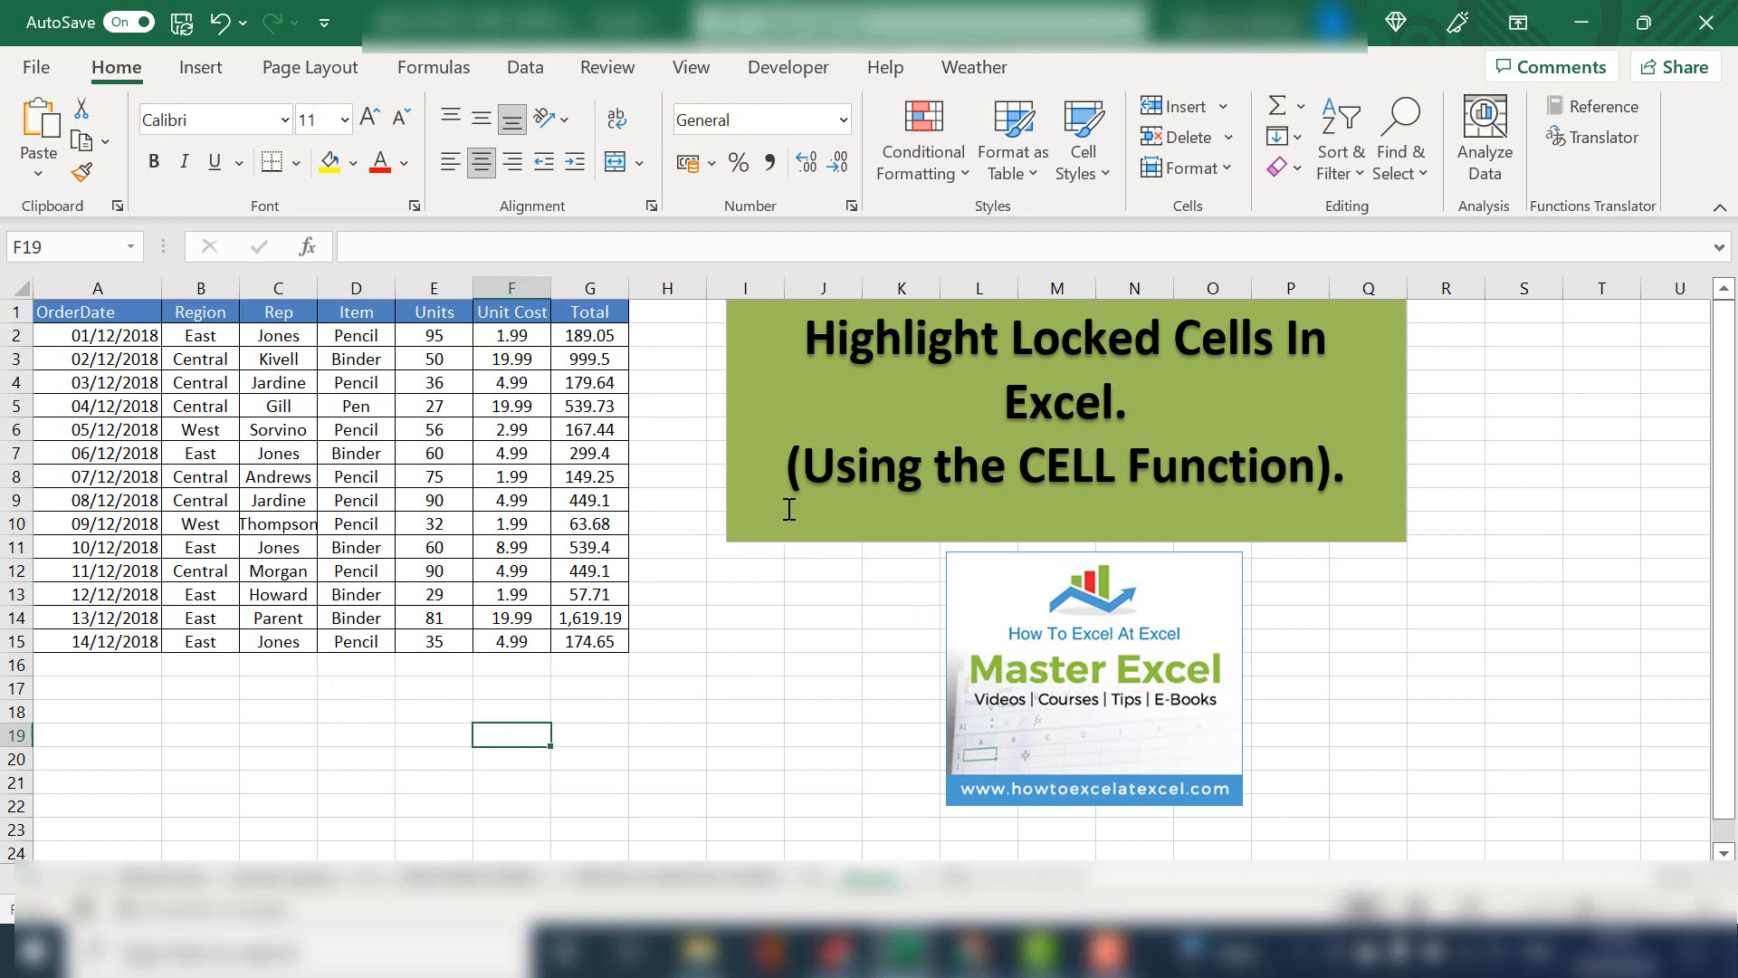
left_click(660, 382)
type("=")
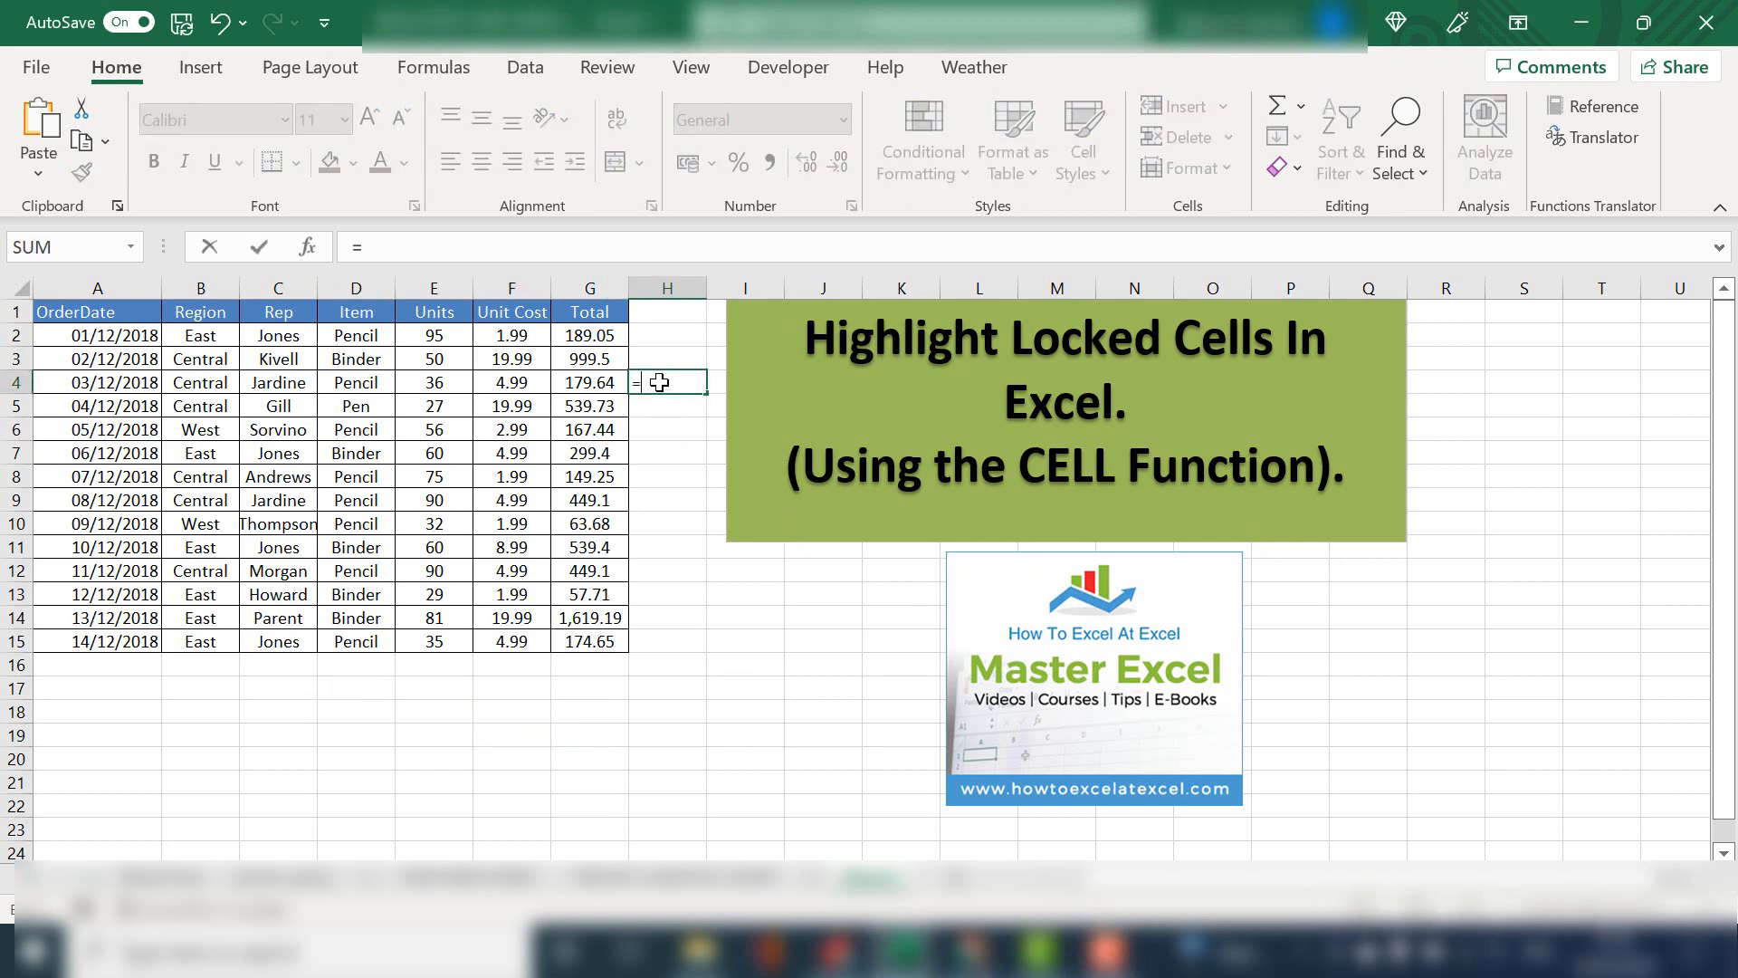
type("cell(")
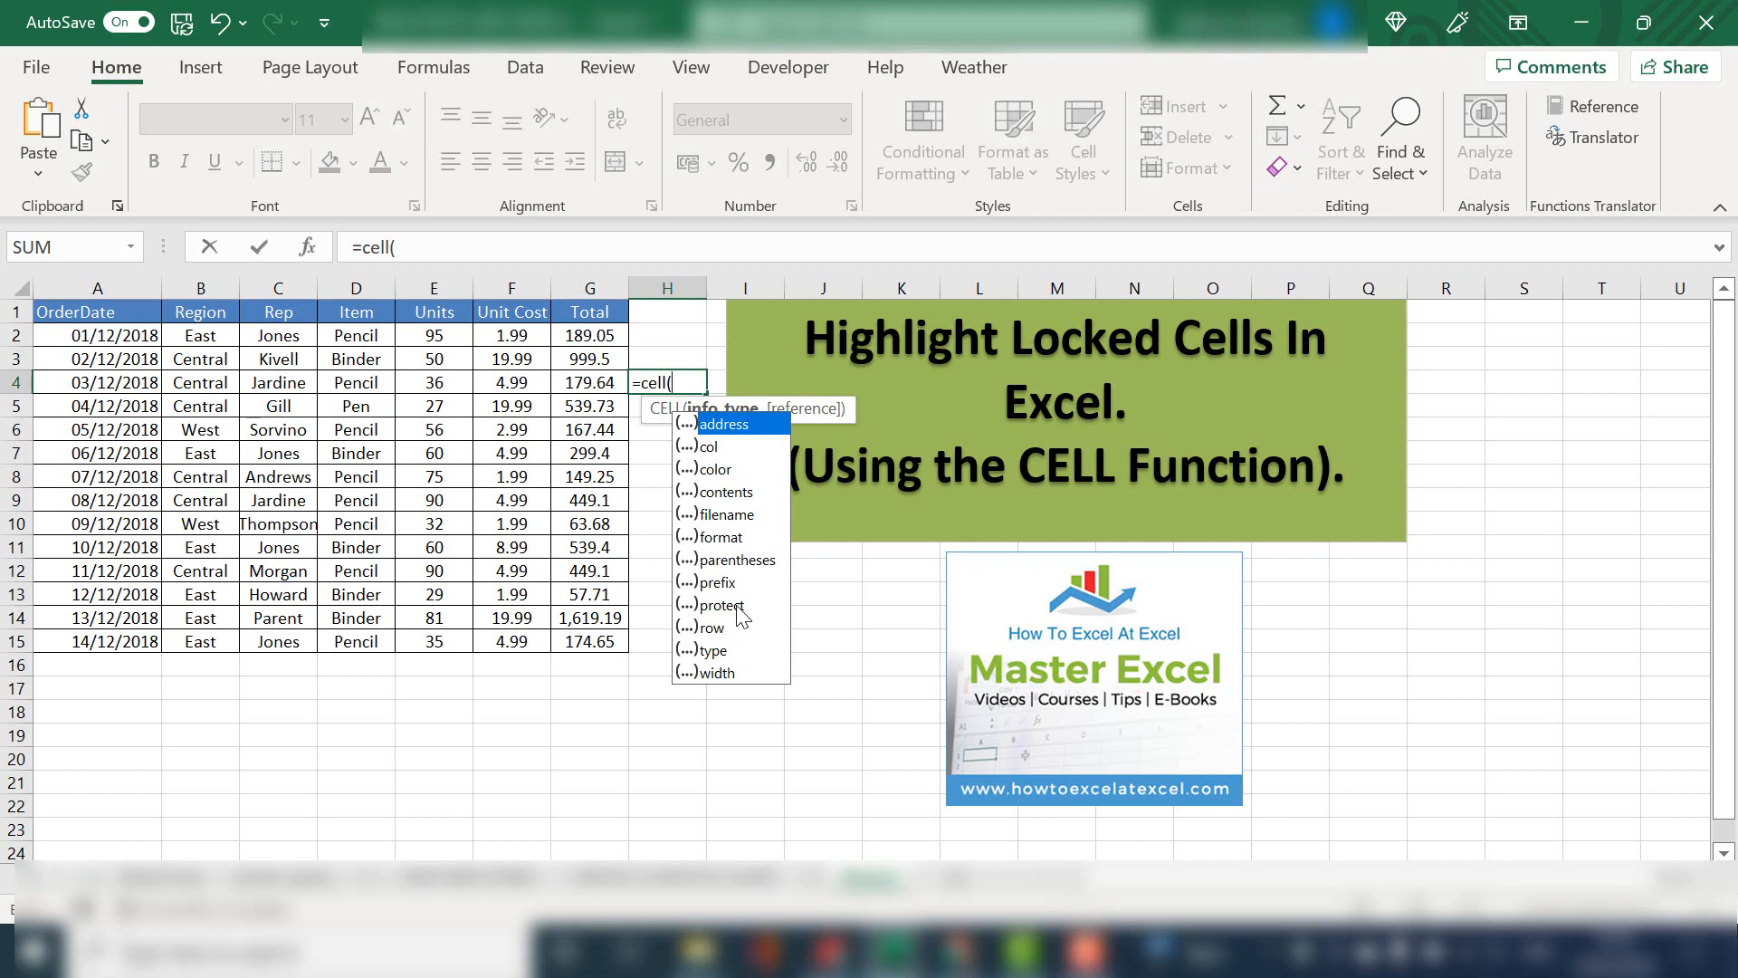
key("BackSpace")
key("BackSpace")
key("BackSpace")
key("BackSpace")
key("BackSpace")
key("BackSpace")
key("Return")
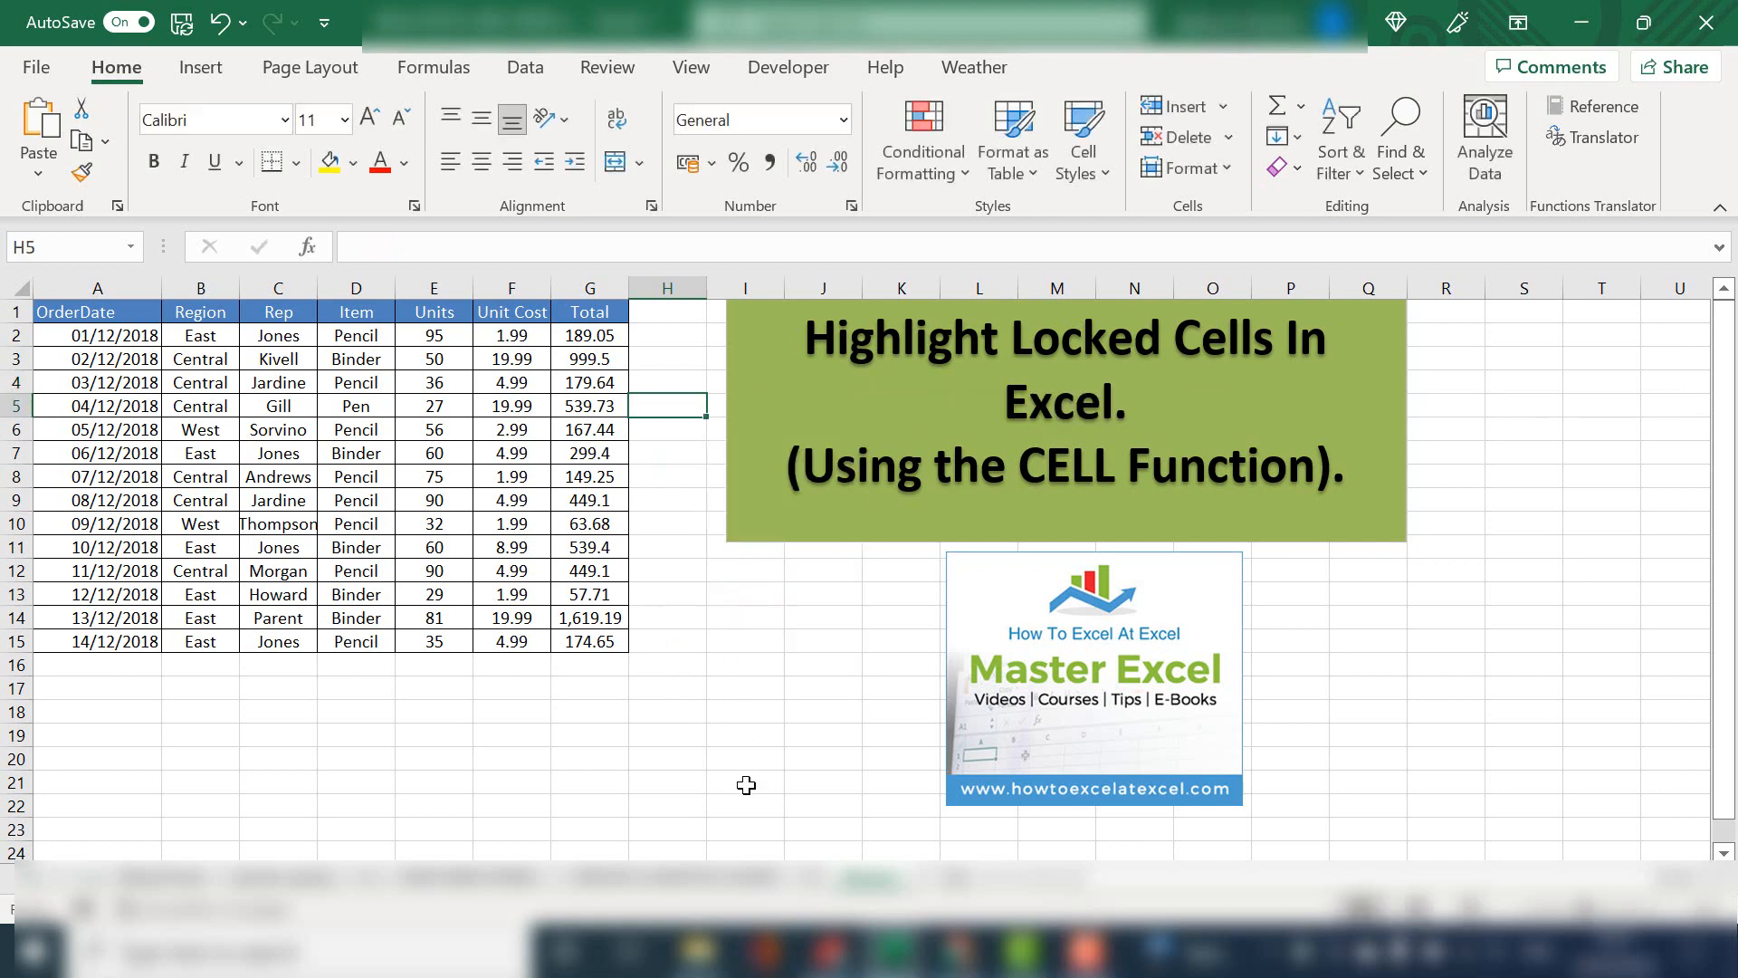
left_click(712, 693)
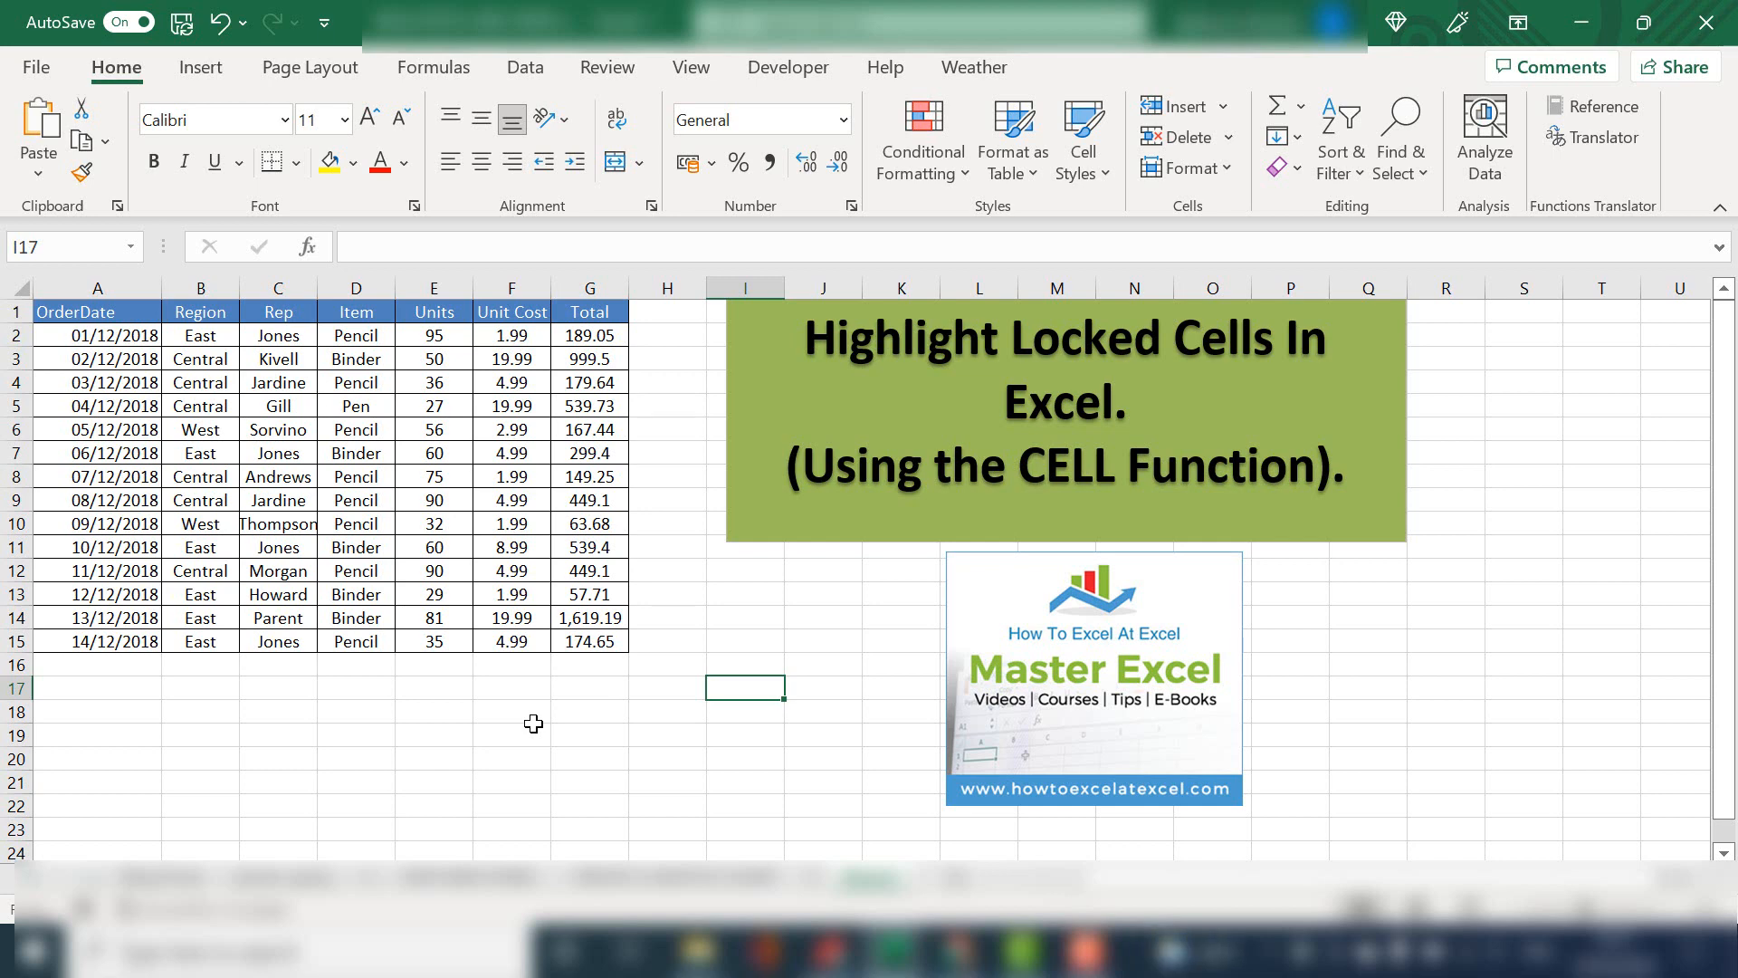
Select the entire worksheet and turn off the Locked protection setting for all cells
left_click(22, 291)
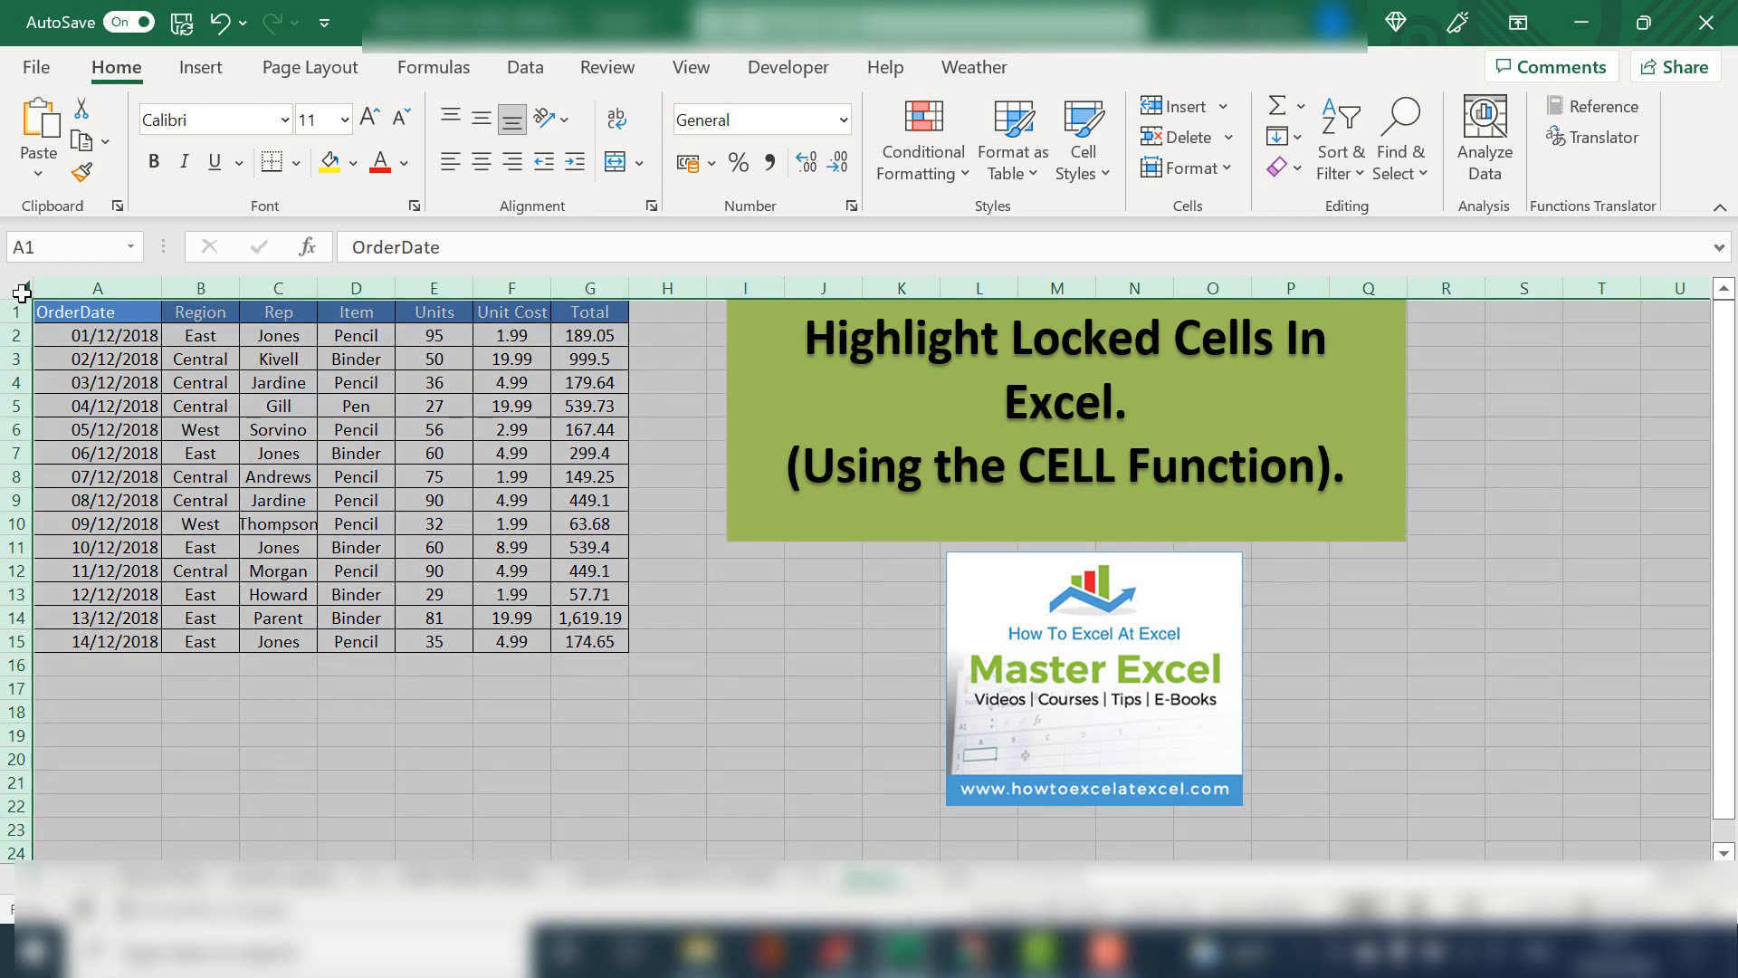
left_click(434, 570)
key("ctrl+a")
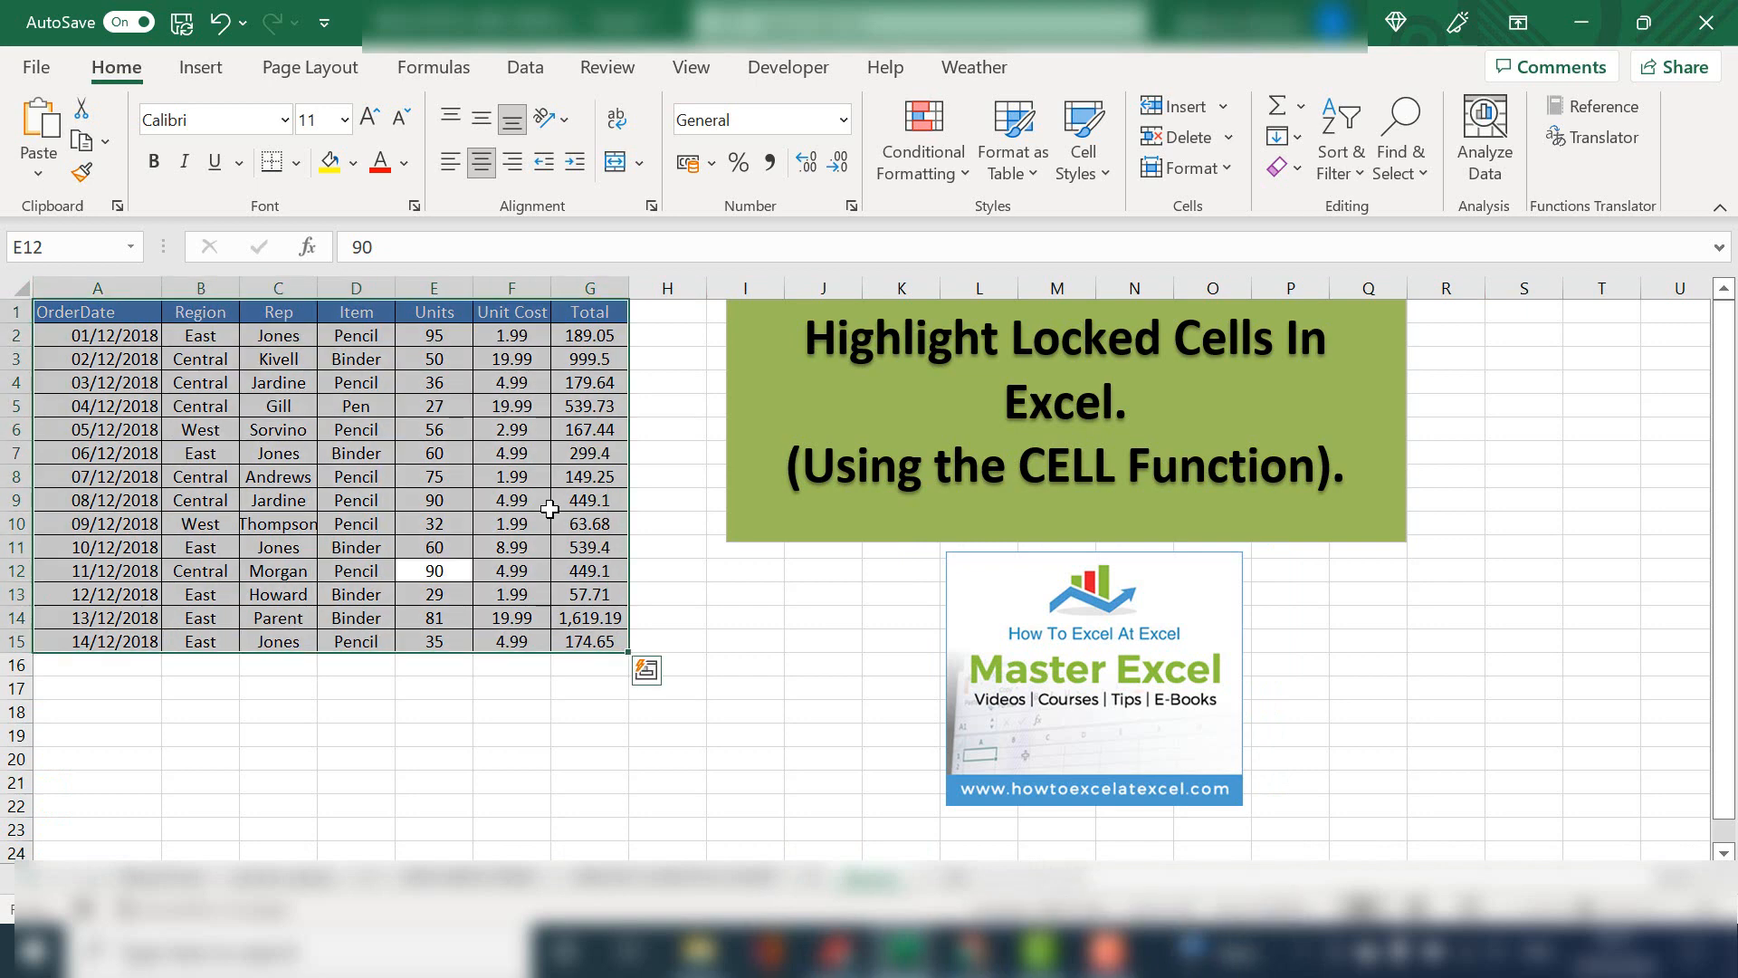
key("ctrl+a")
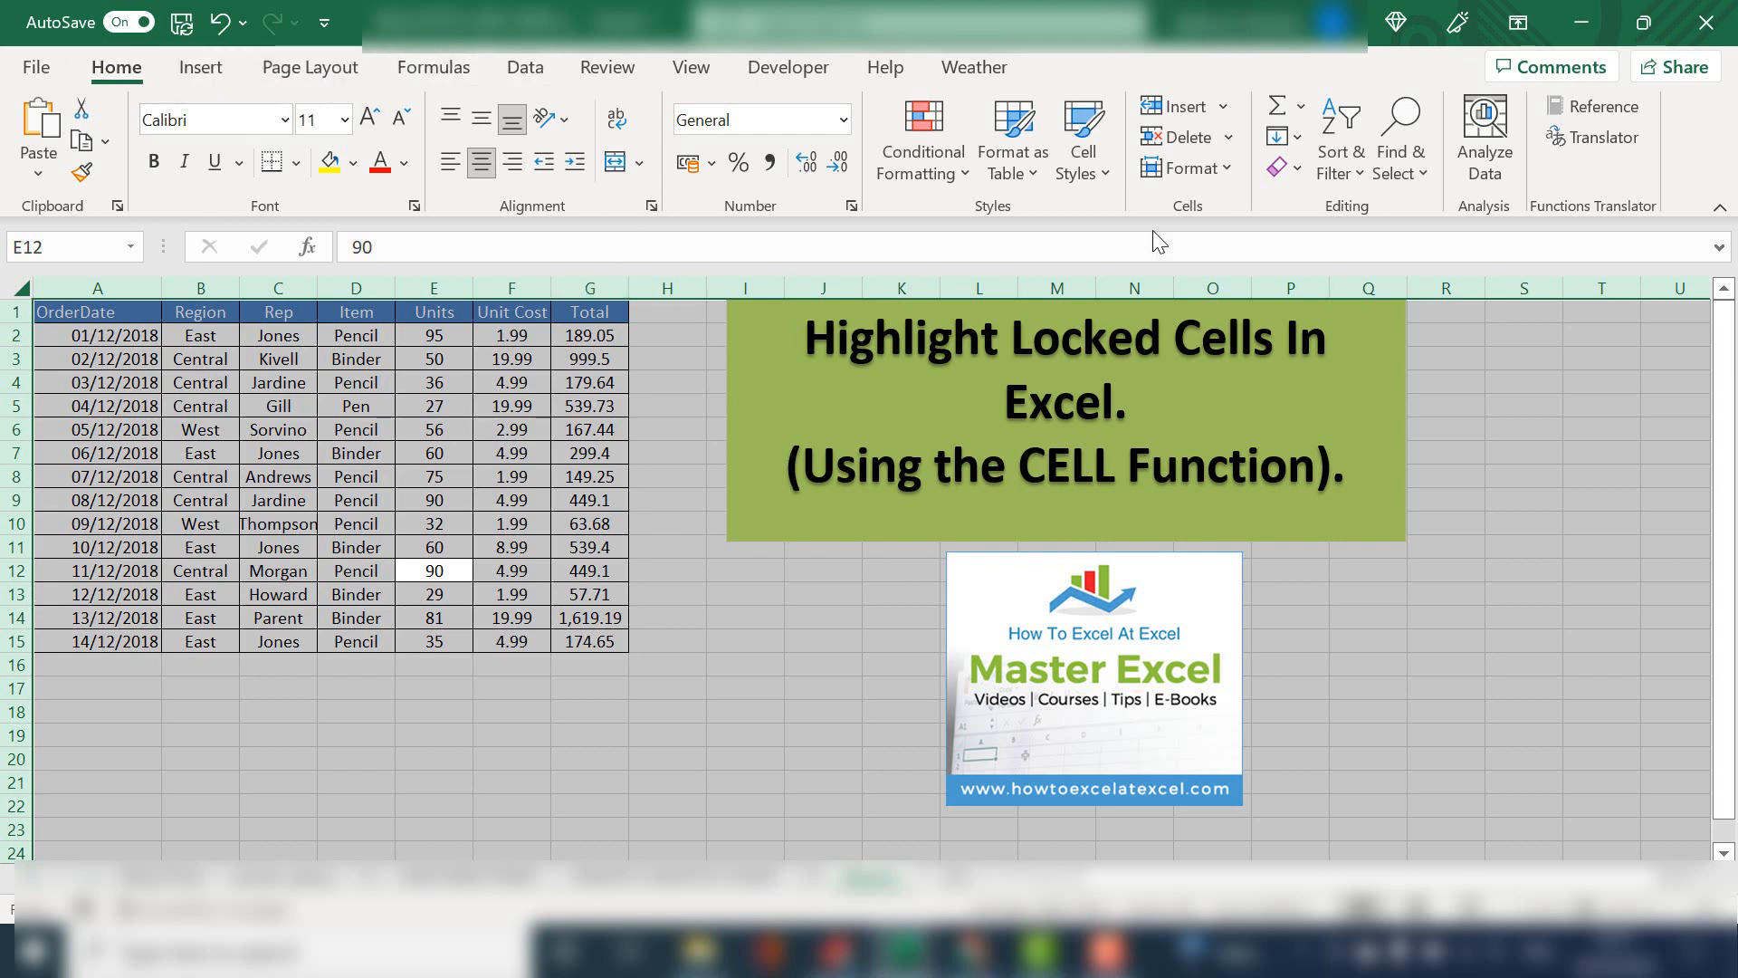
left_click(1230, 172)
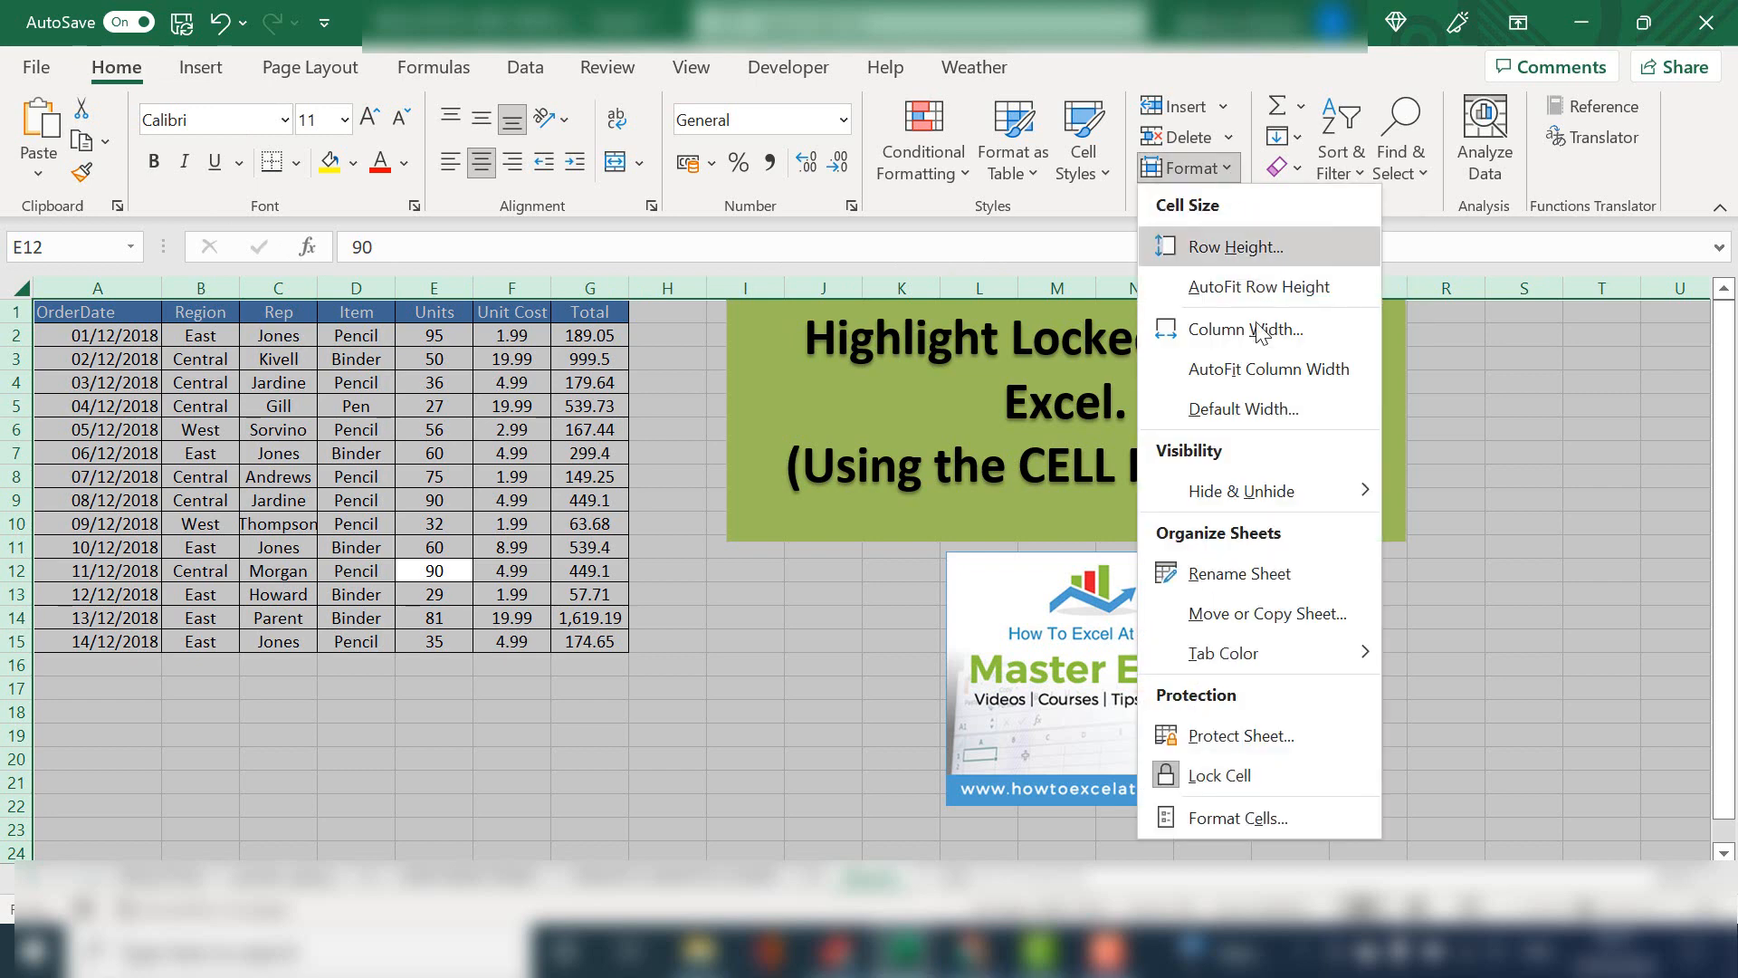
left_click(1321, 822)
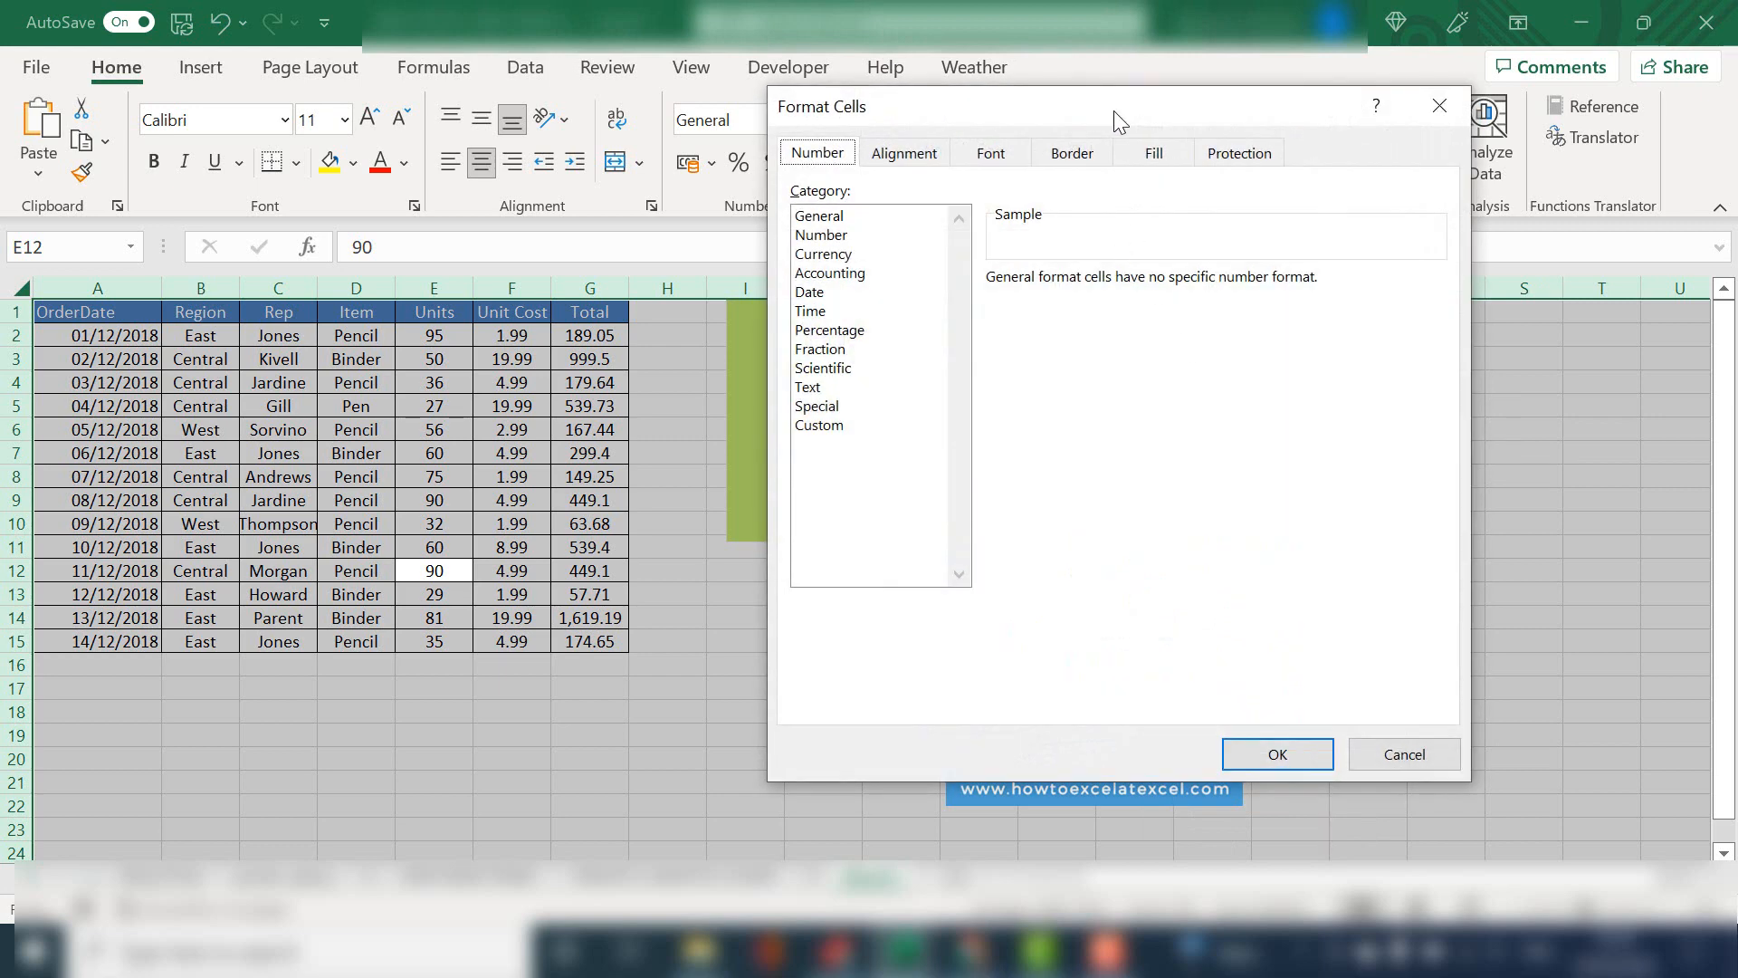
left_click_drag(1114, 110, 824, 148)
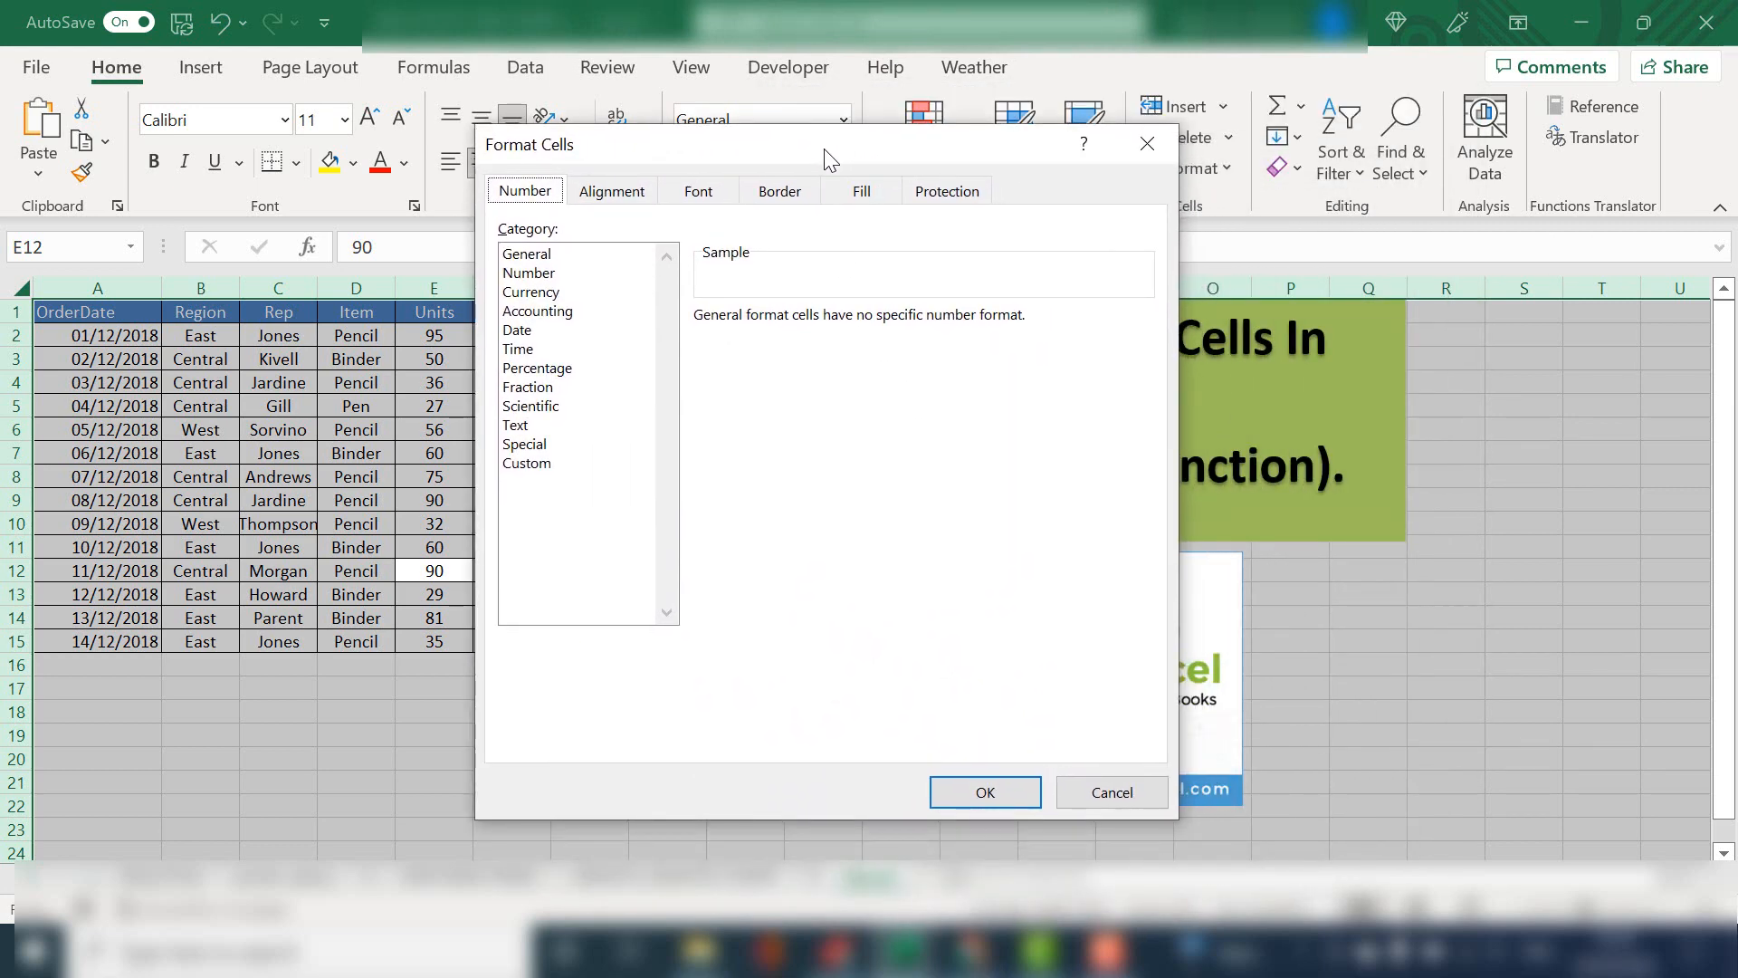
left_click(951, 192)
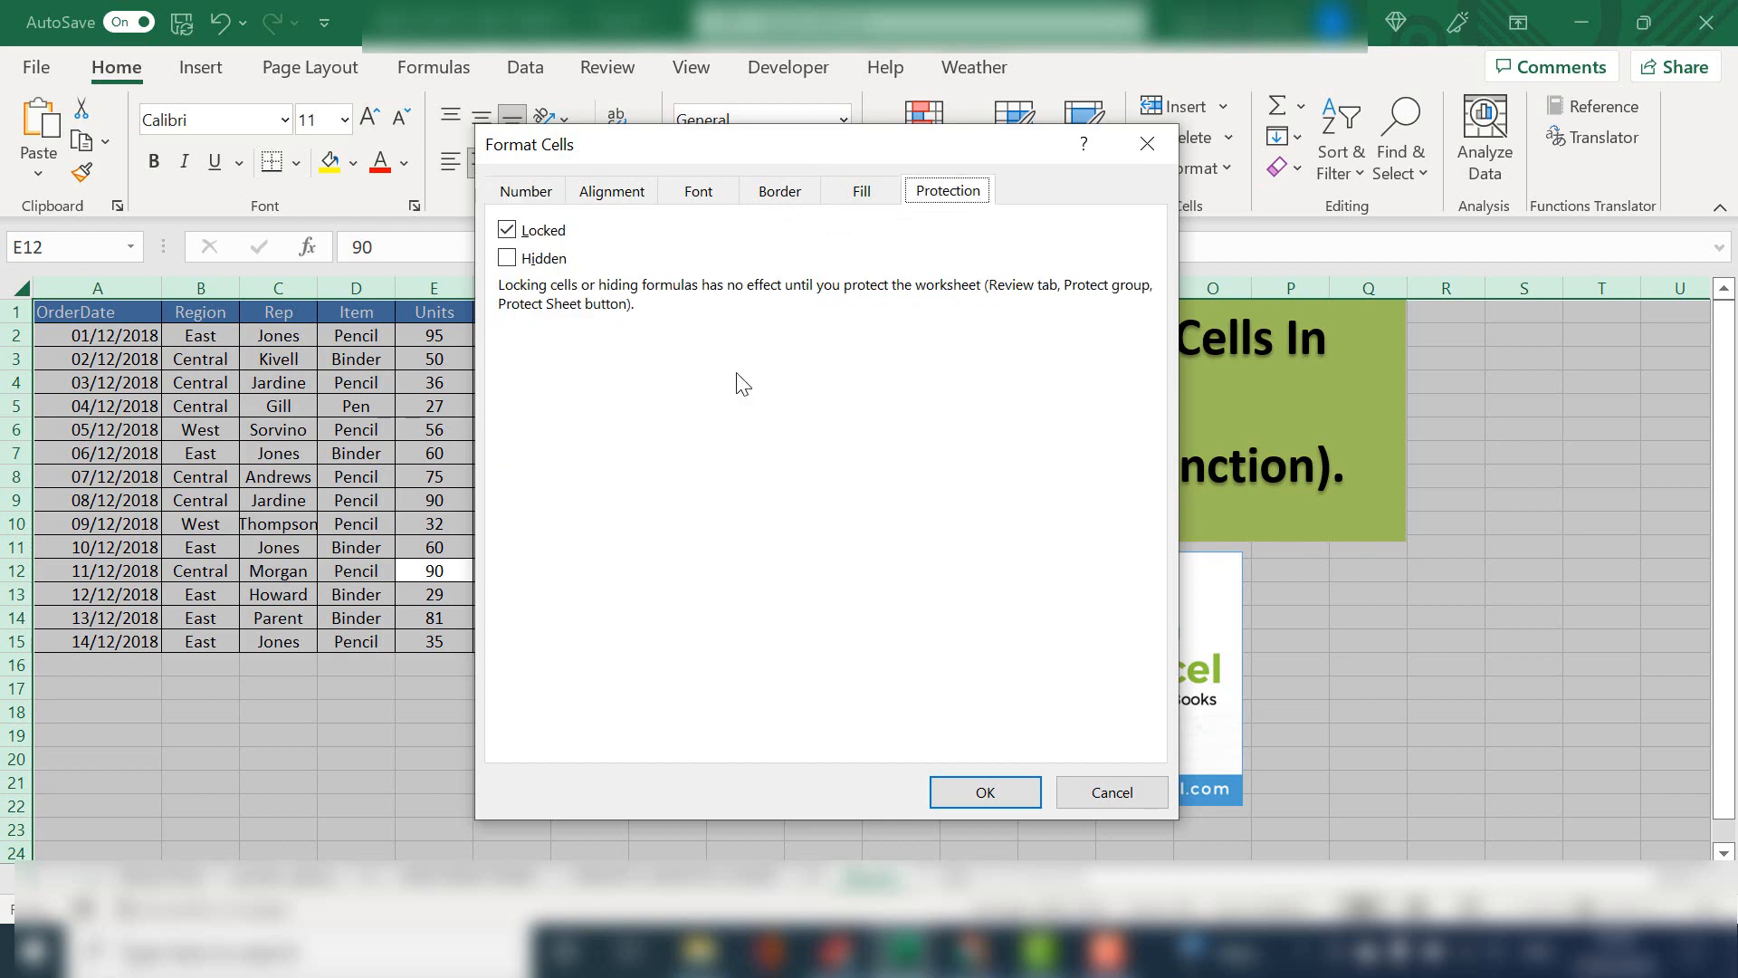
left_click(507, 230)
left_click(986, 793)
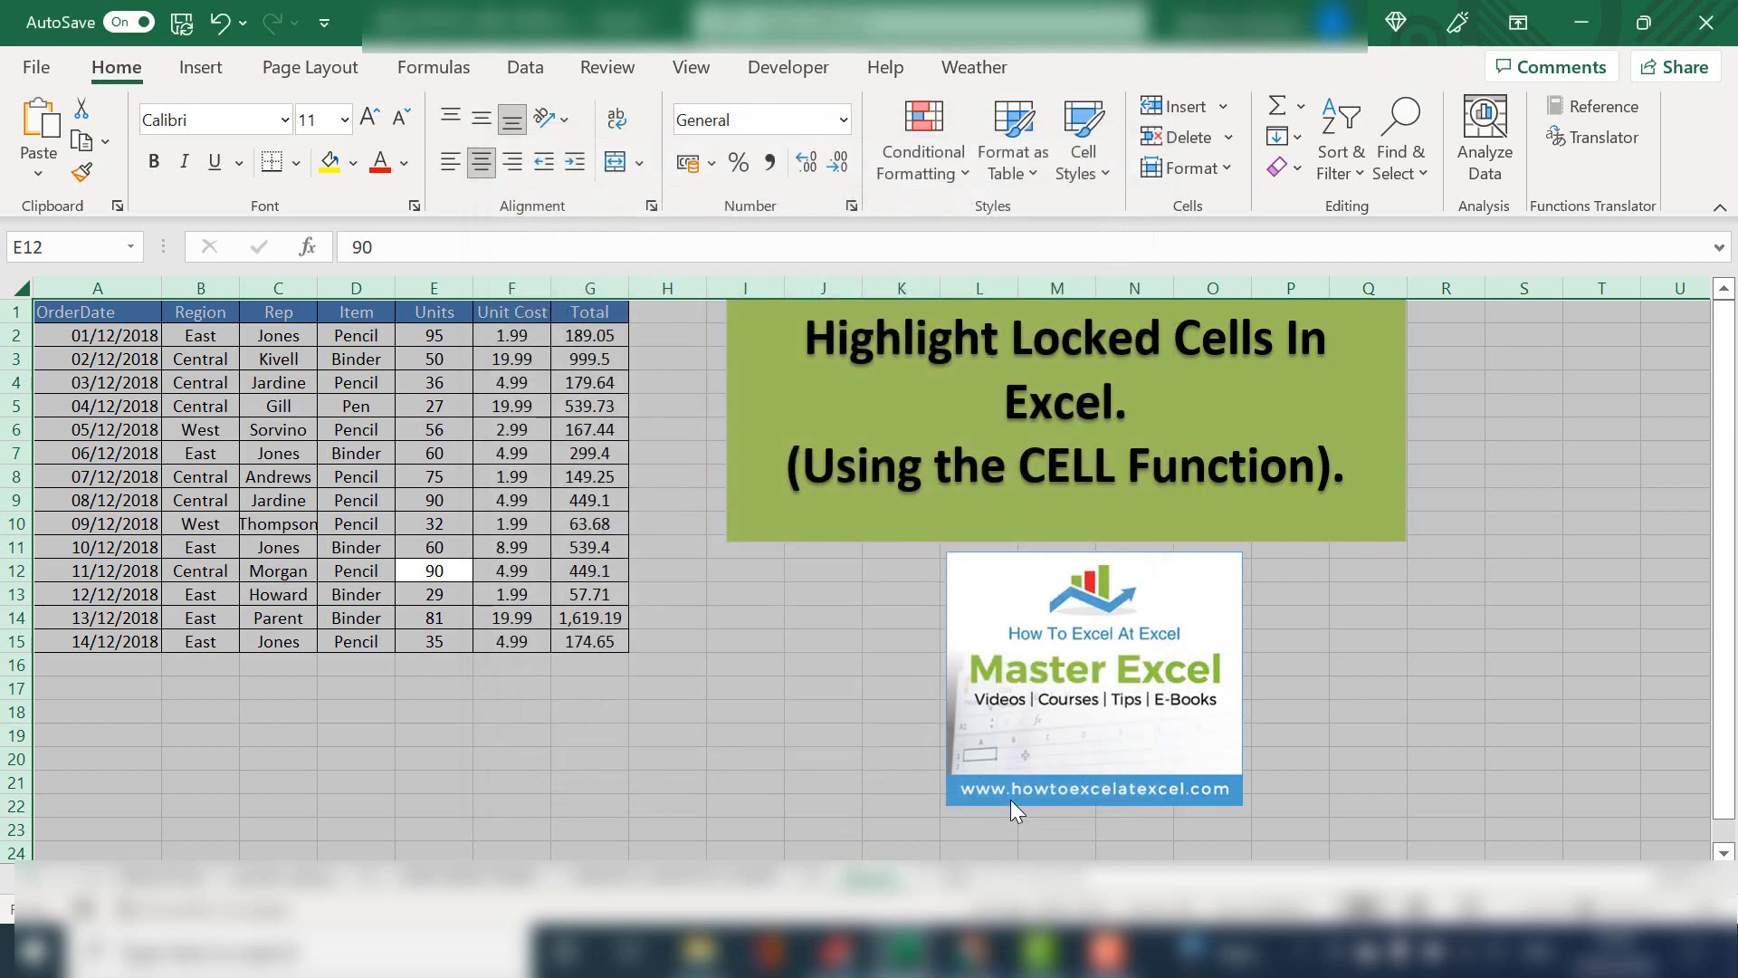
Set the Unit Cost values in F2:F15 to Locked in their cell protection settings
left_click(489, 428)
left_click_drag(510, 333, 534, 645)
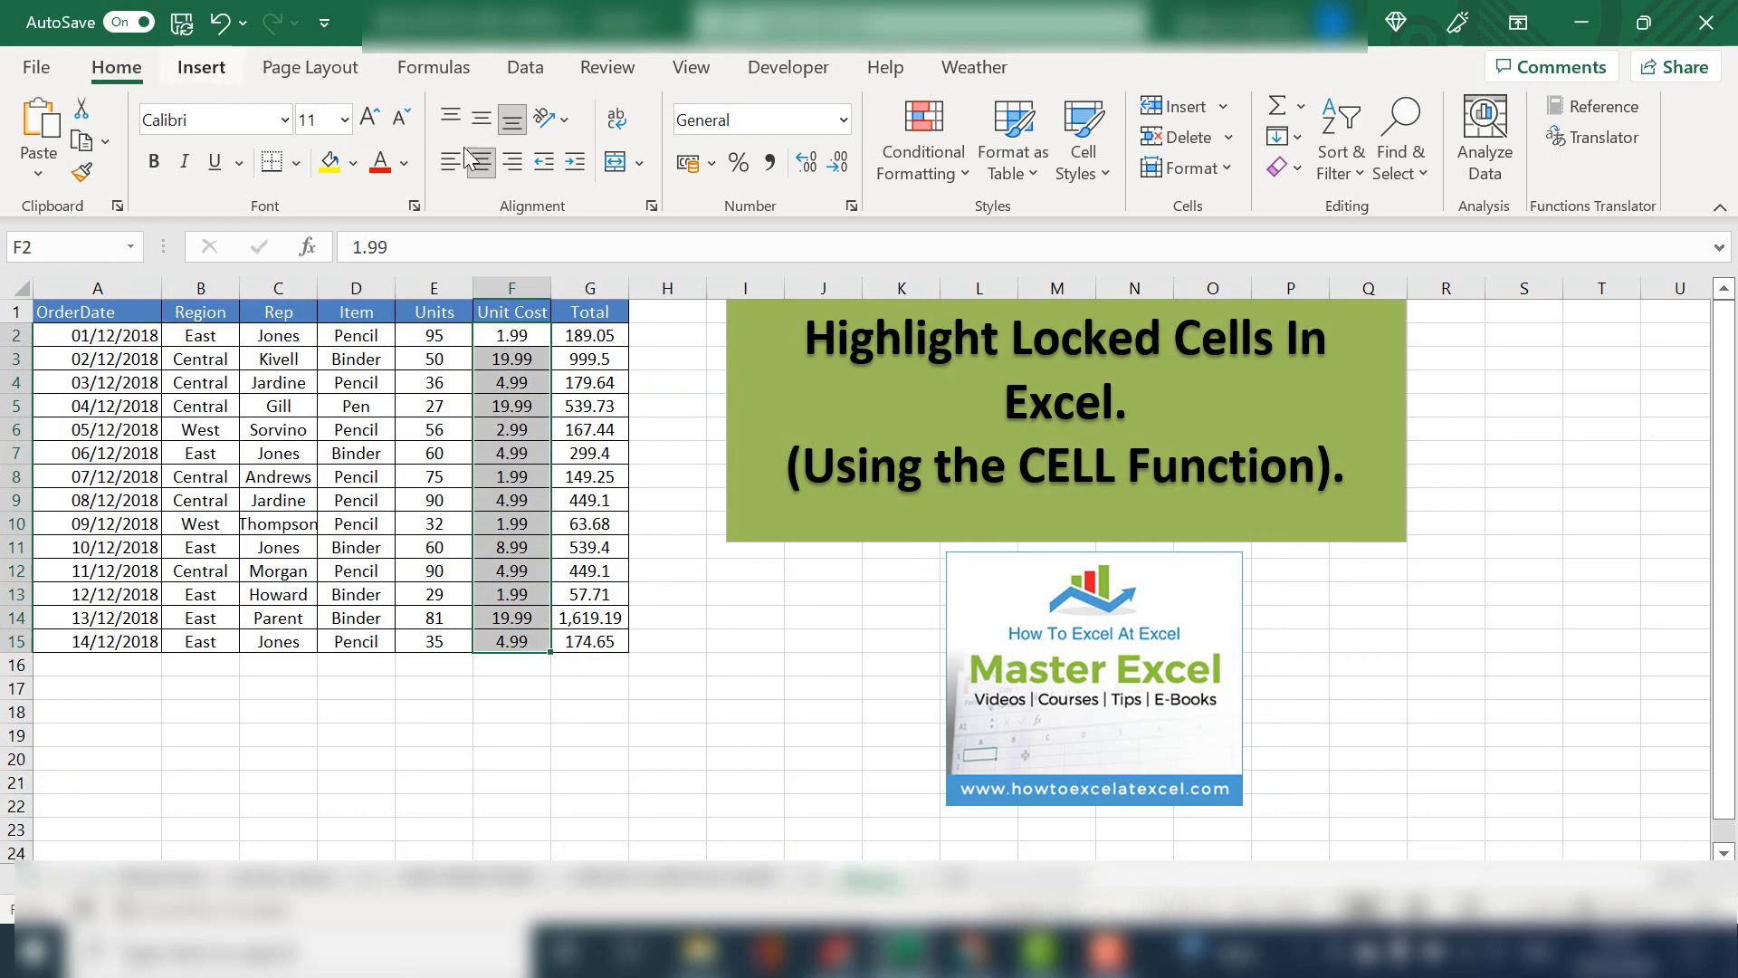
left_click(1231, 170)
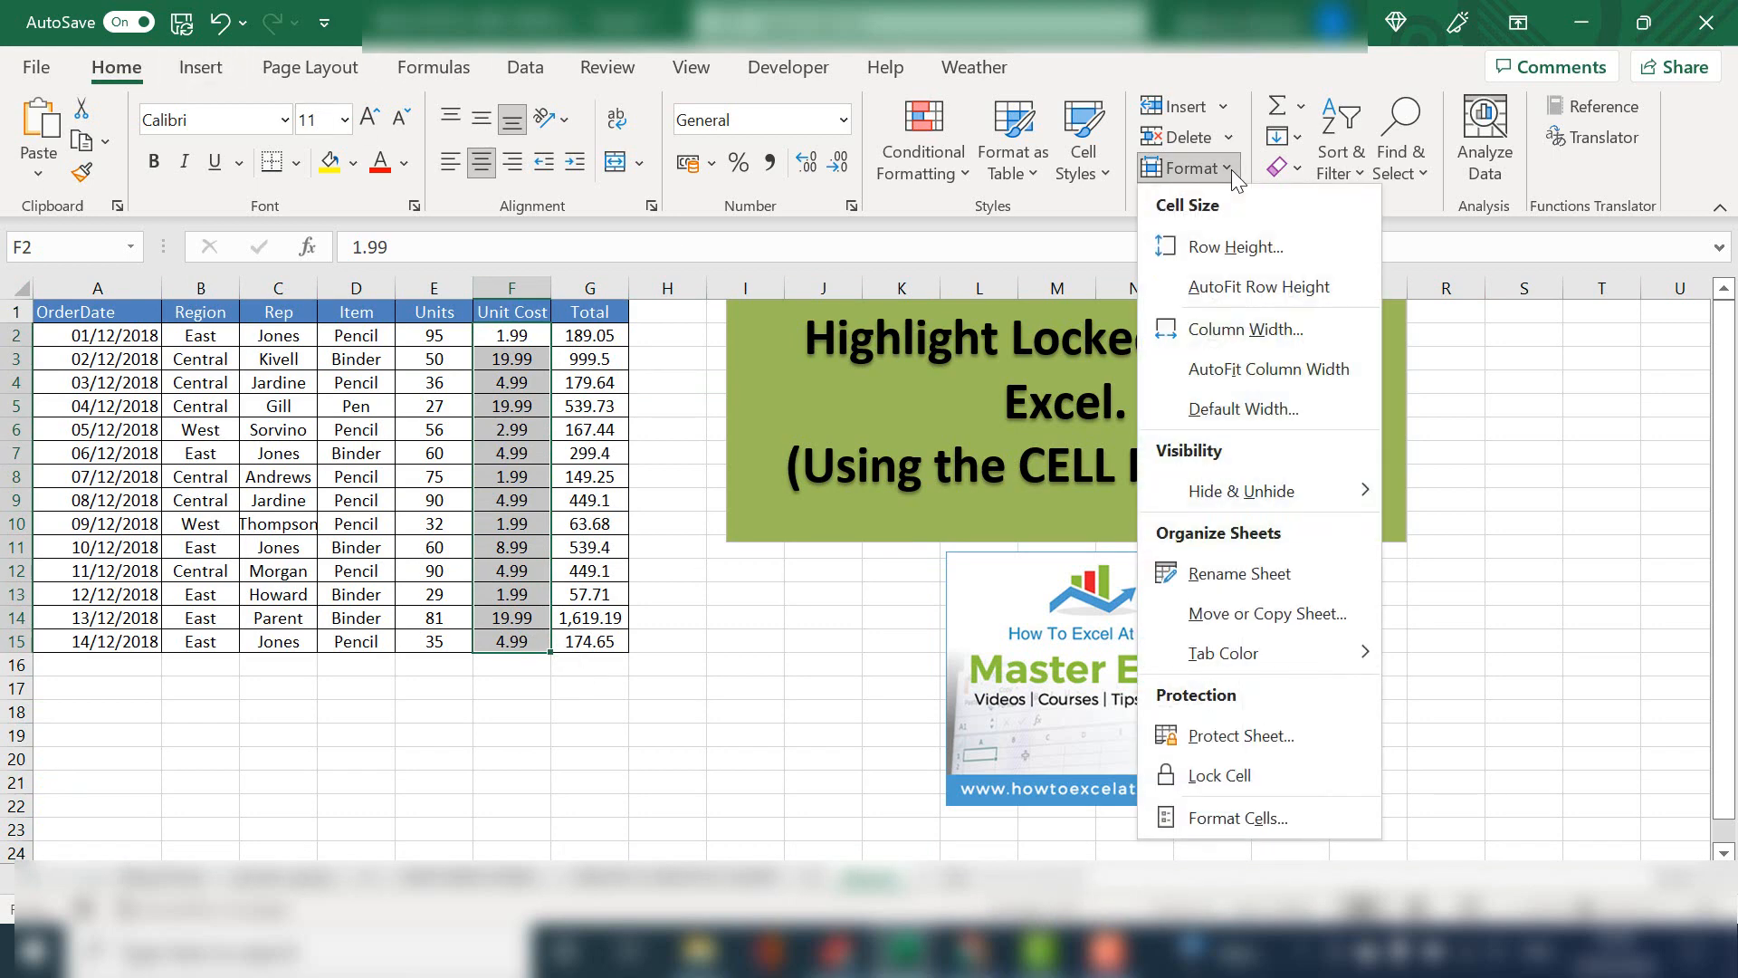
left_click(1312, 826)
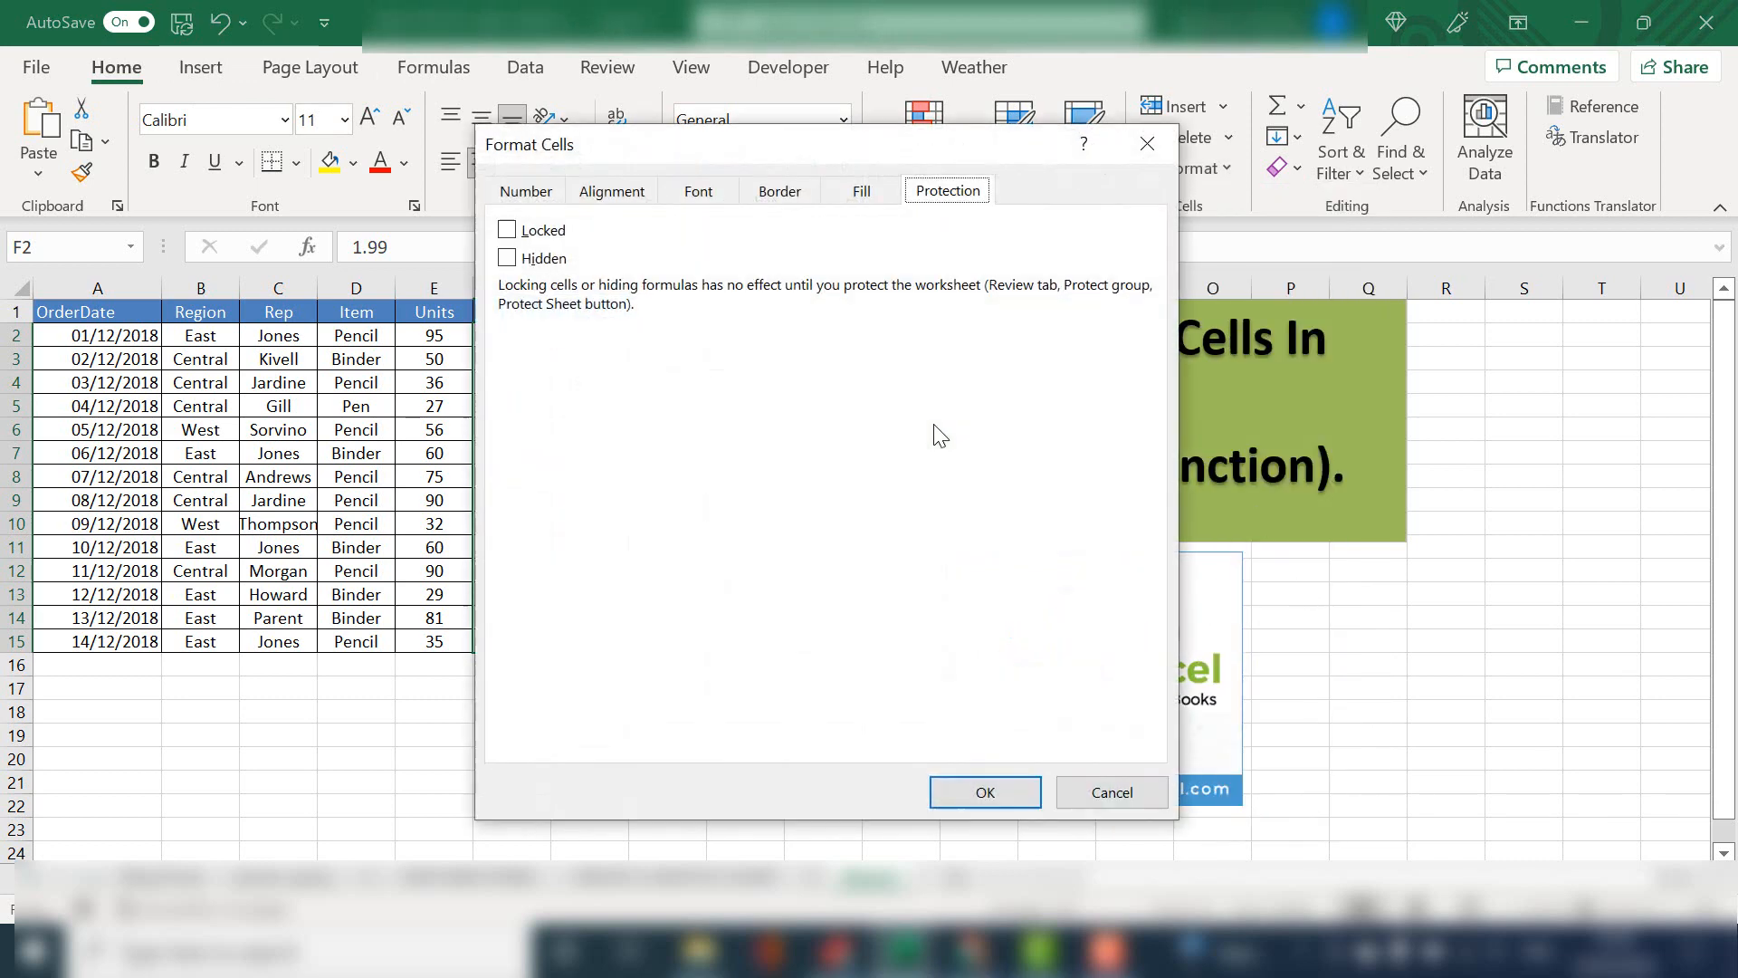
left_click(542, 231)
left_click(973, 799)
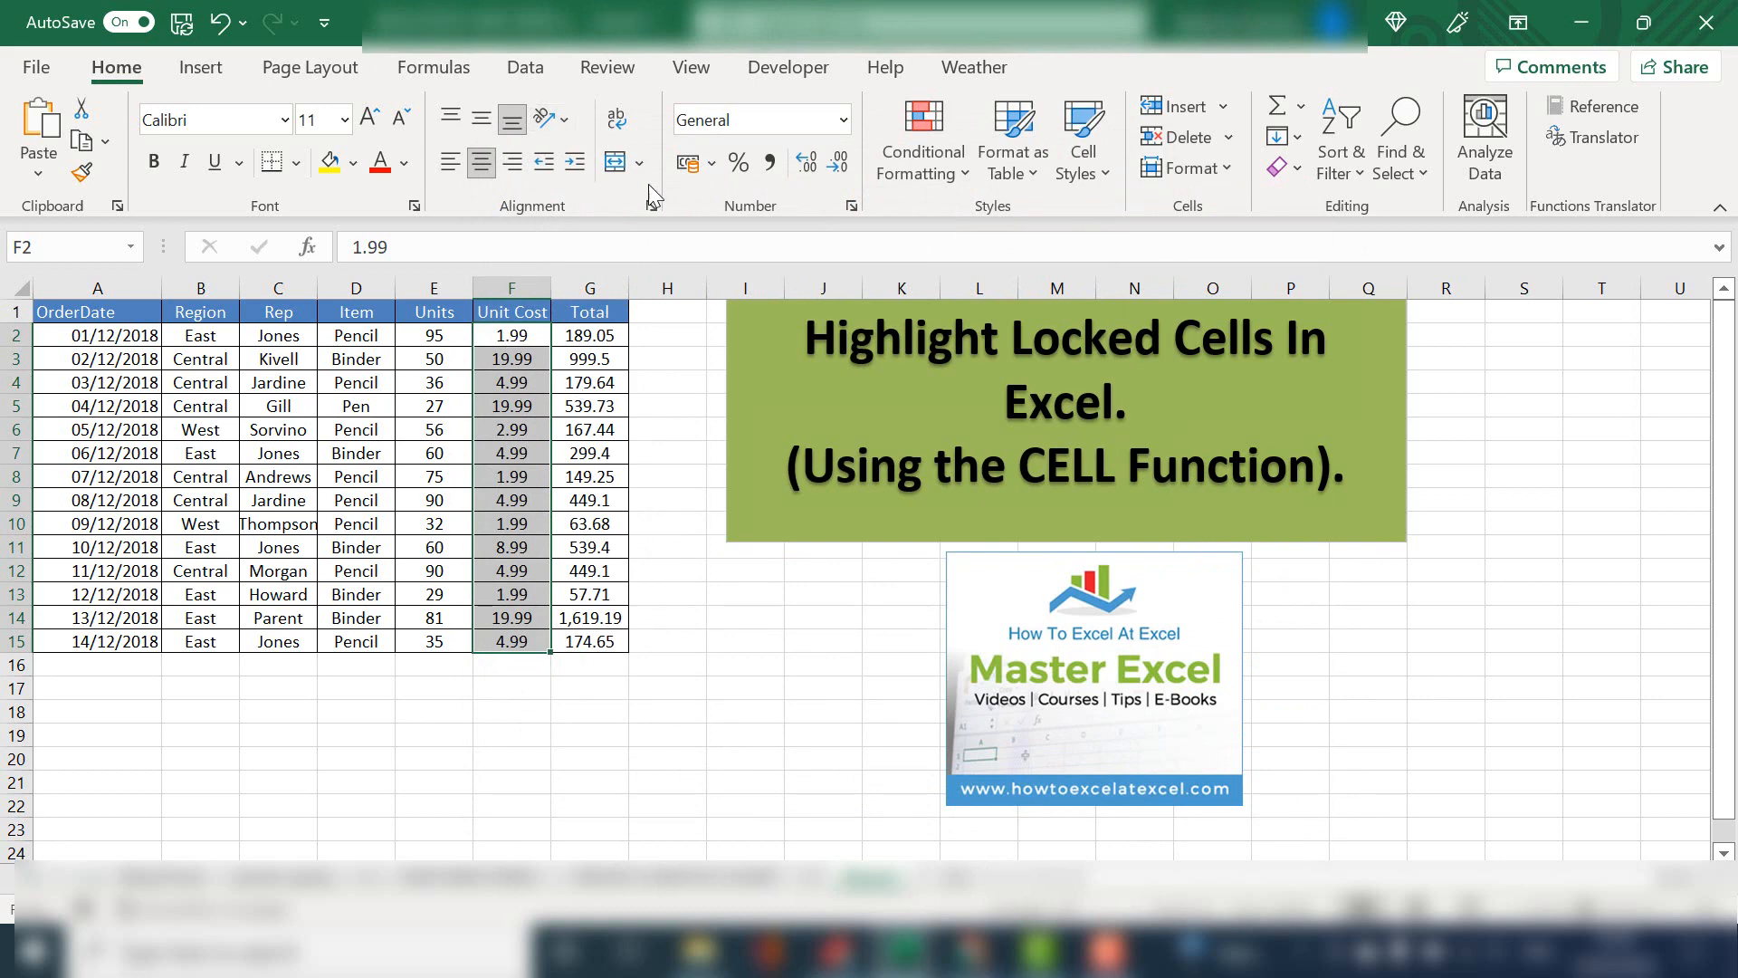
Protect the sheet with the default permissions, entering and confirming the sheet protection password
left_click(608, 68)
left_click(1056, 171)
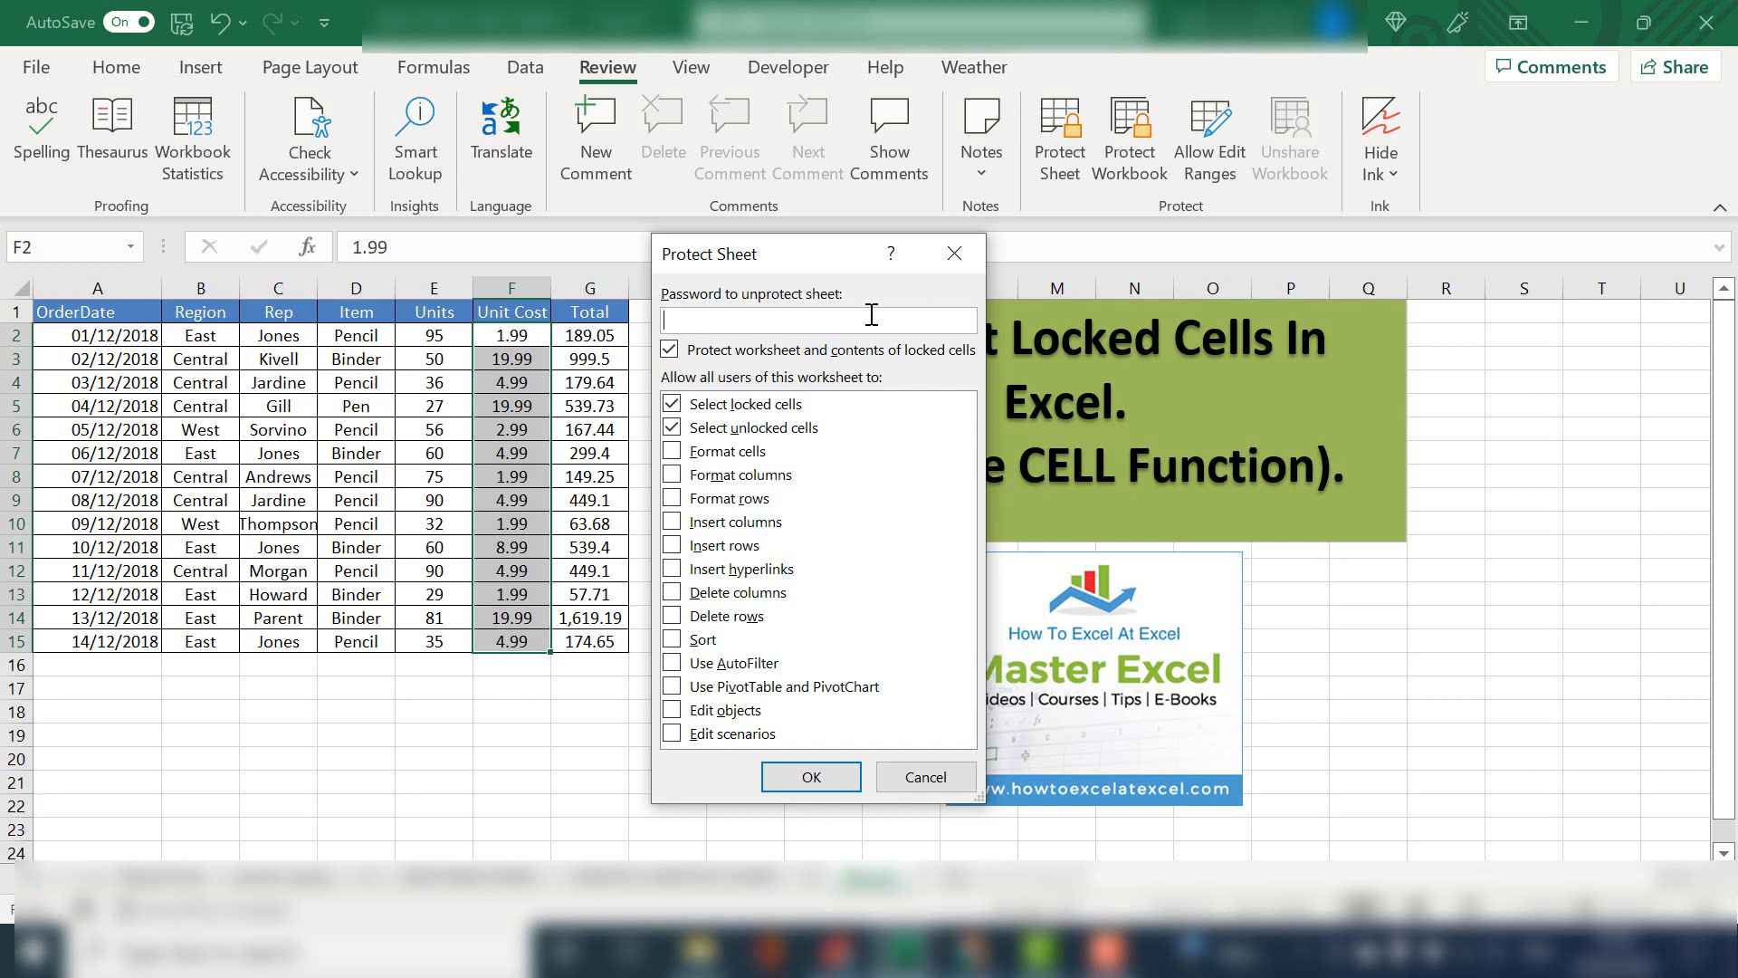
type("1")
key("BackSpace")
type("123456")
left_click(812, 774)
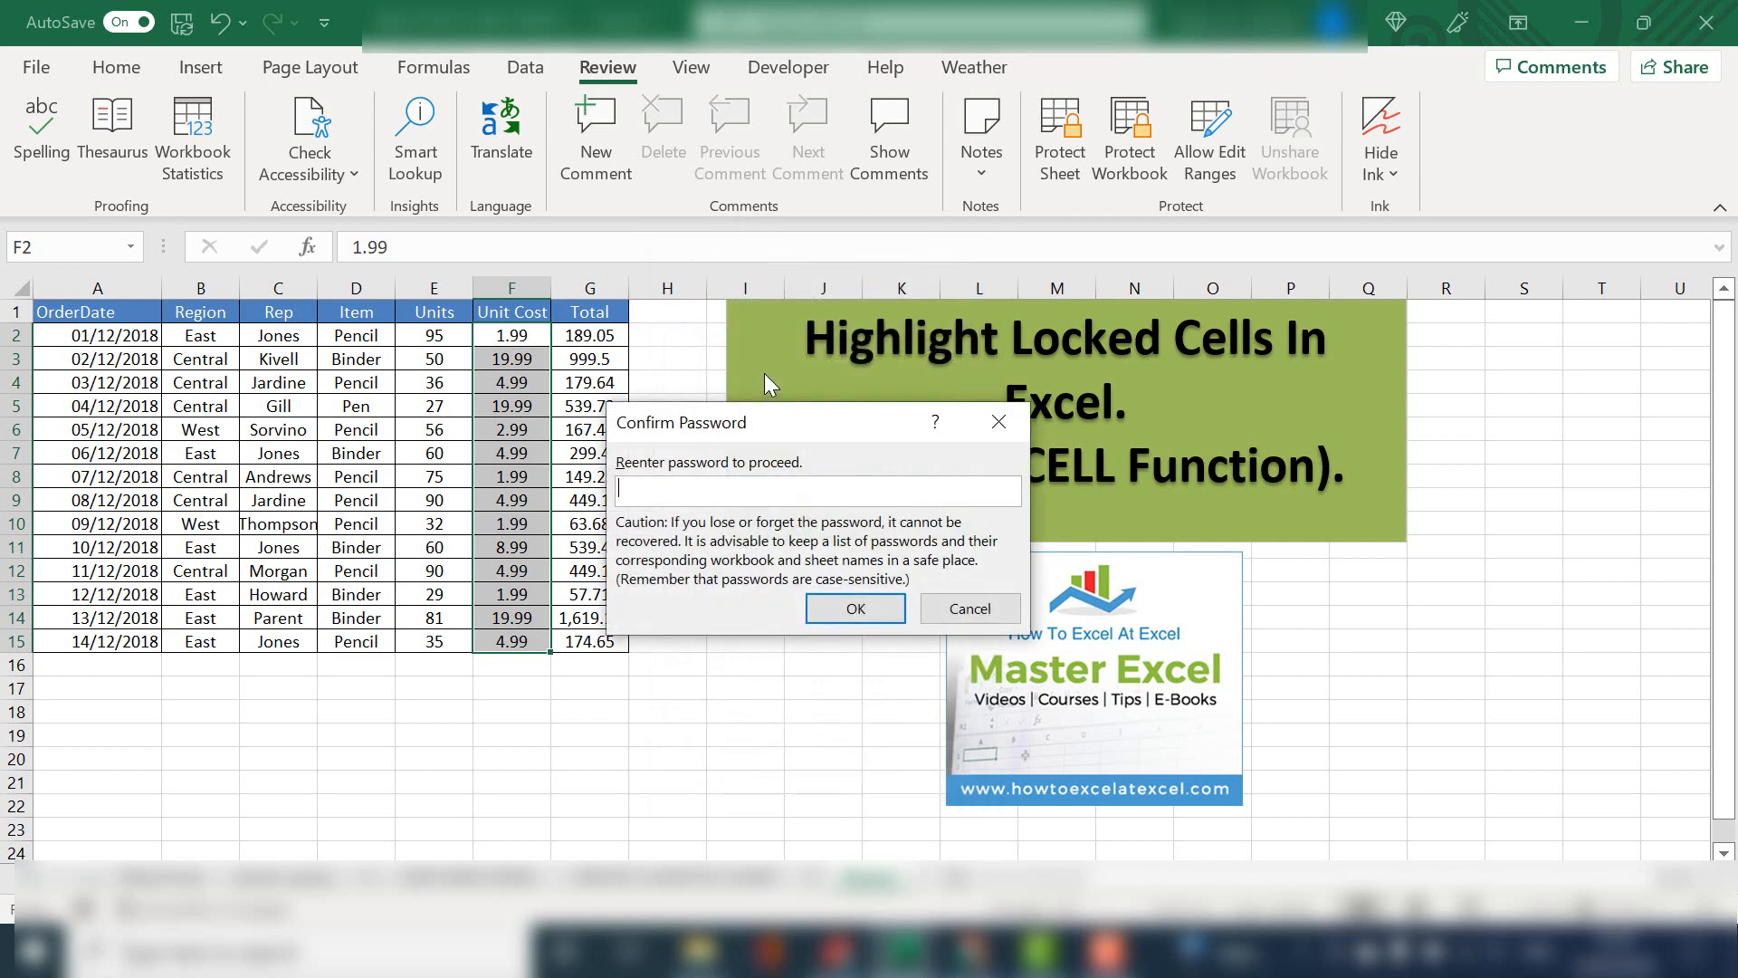
type("123456")
left_click(815, 618)
Inspect individual cells in the Unit Cost column of the protected sheet
left_click(516, 641)
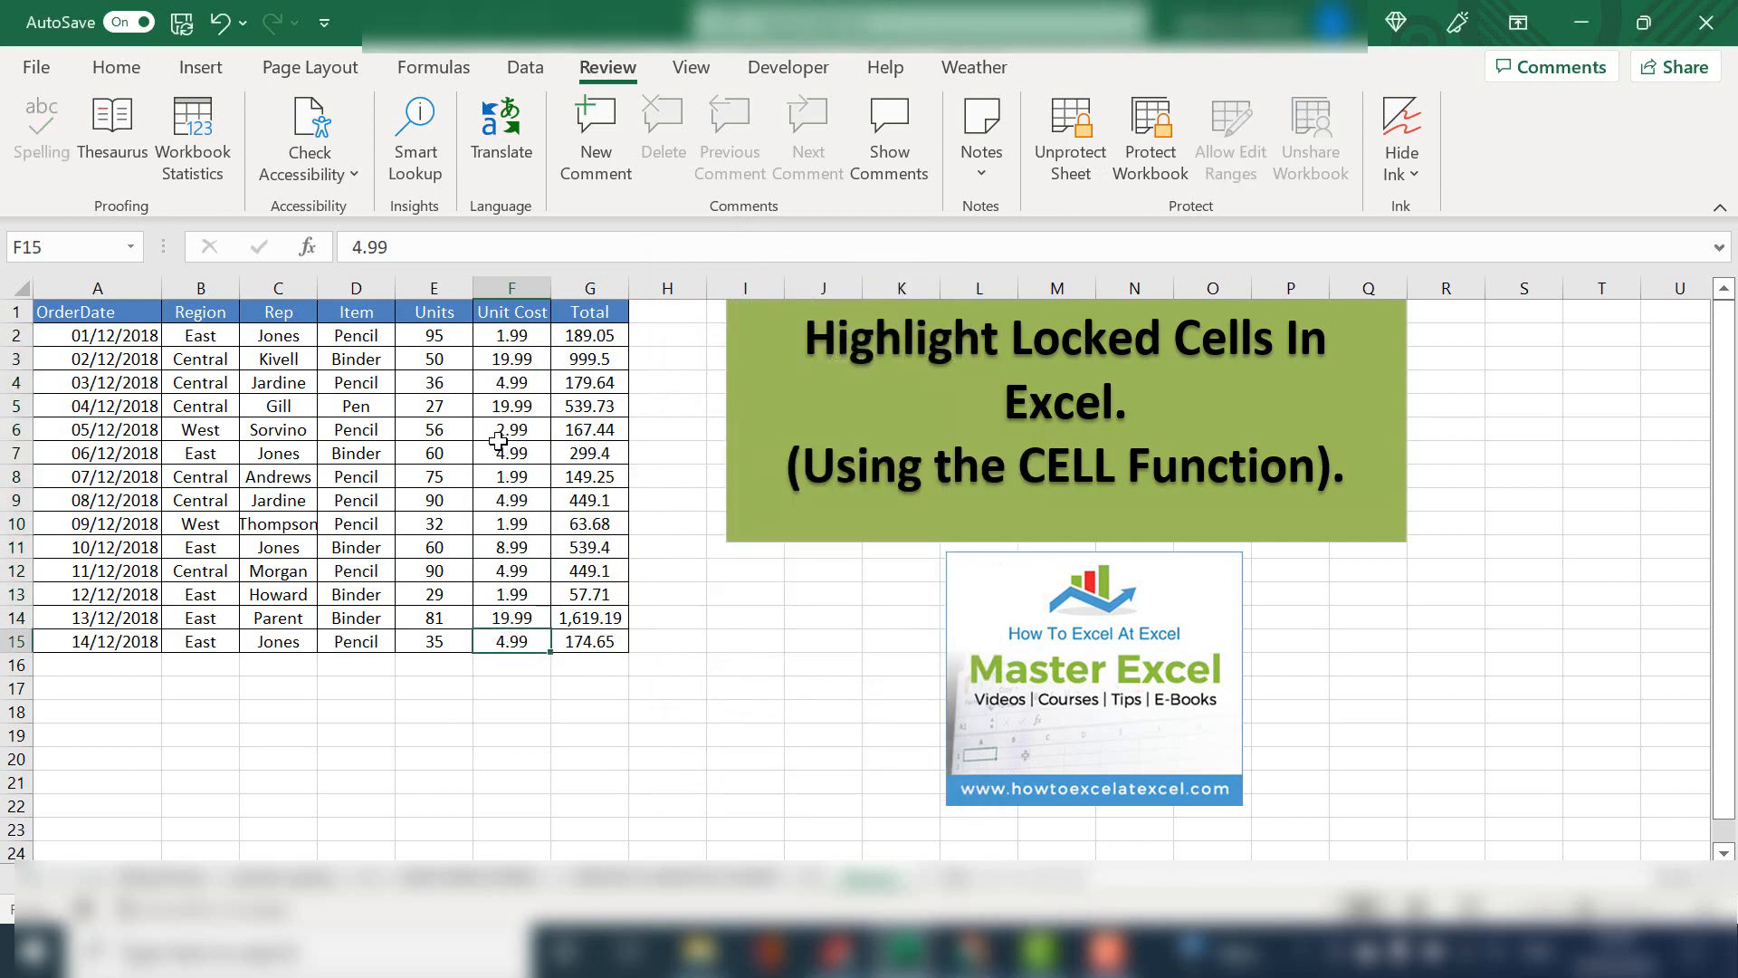
left_click(504, 406)
left_click(507, 362)
left_click(512, 336)
left_click(504, 475)
left_click(509, 571)
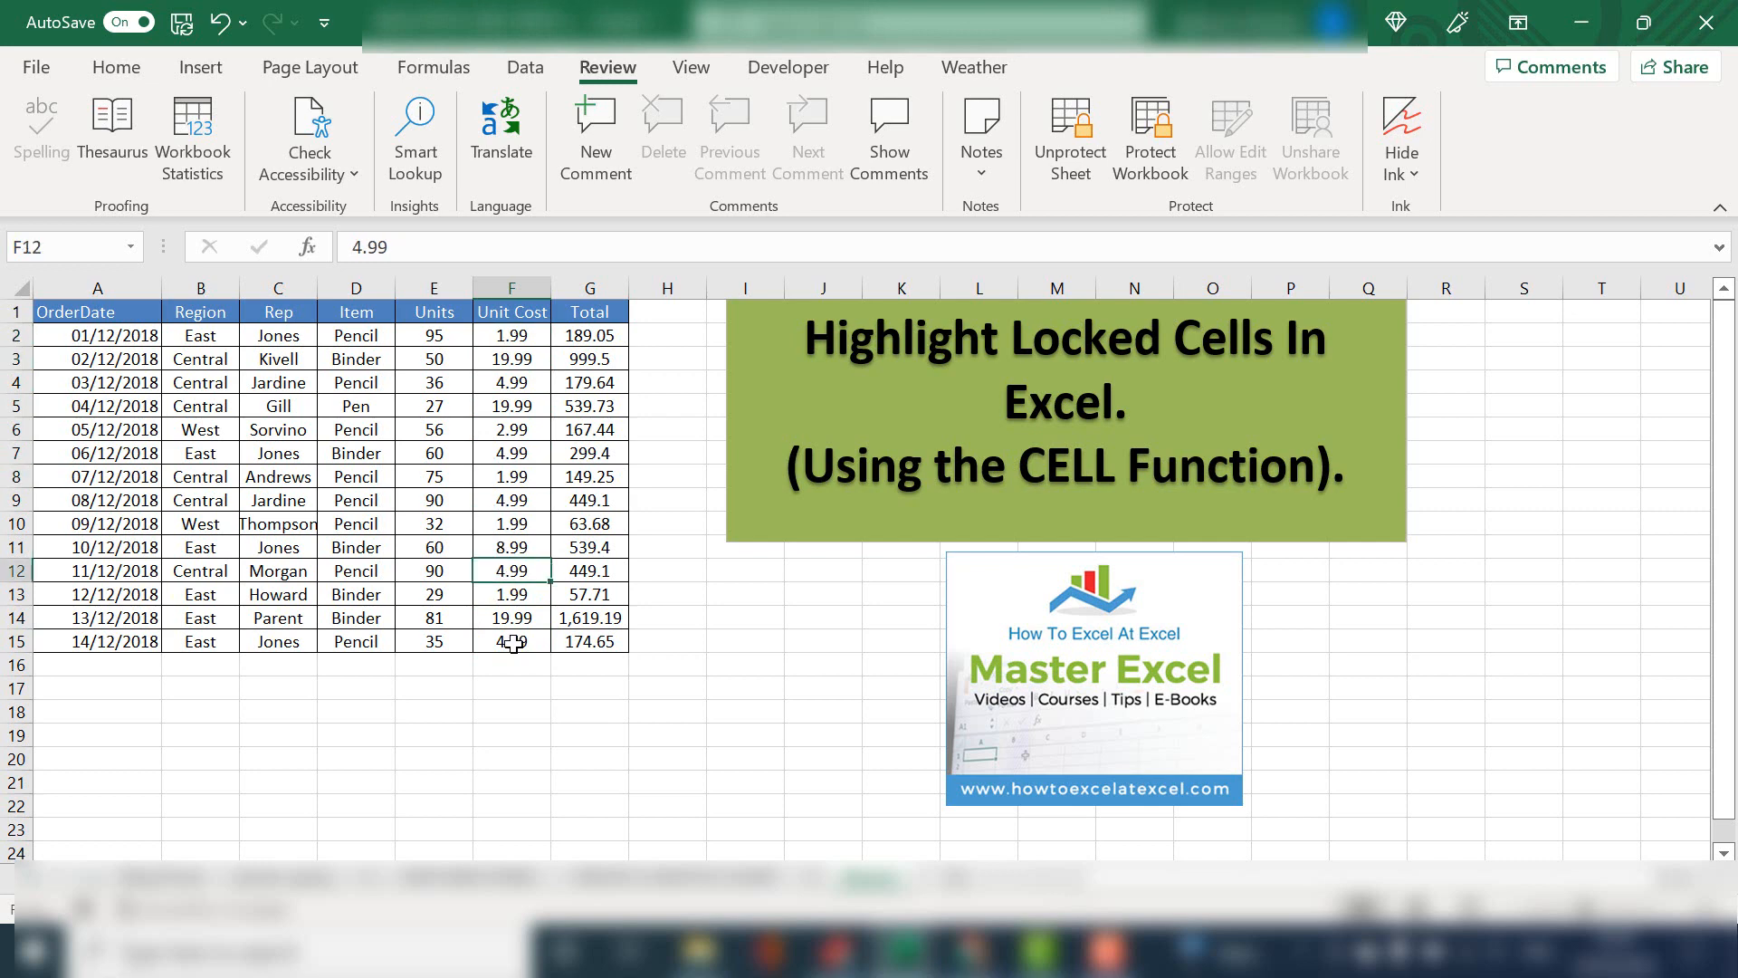
left_click(513, 641)
left_click(517, 593)
left_click(520, 510)
Try a CELL formula with the "protect" info type in cell H5, and clear the entry
left_click(693, 404)
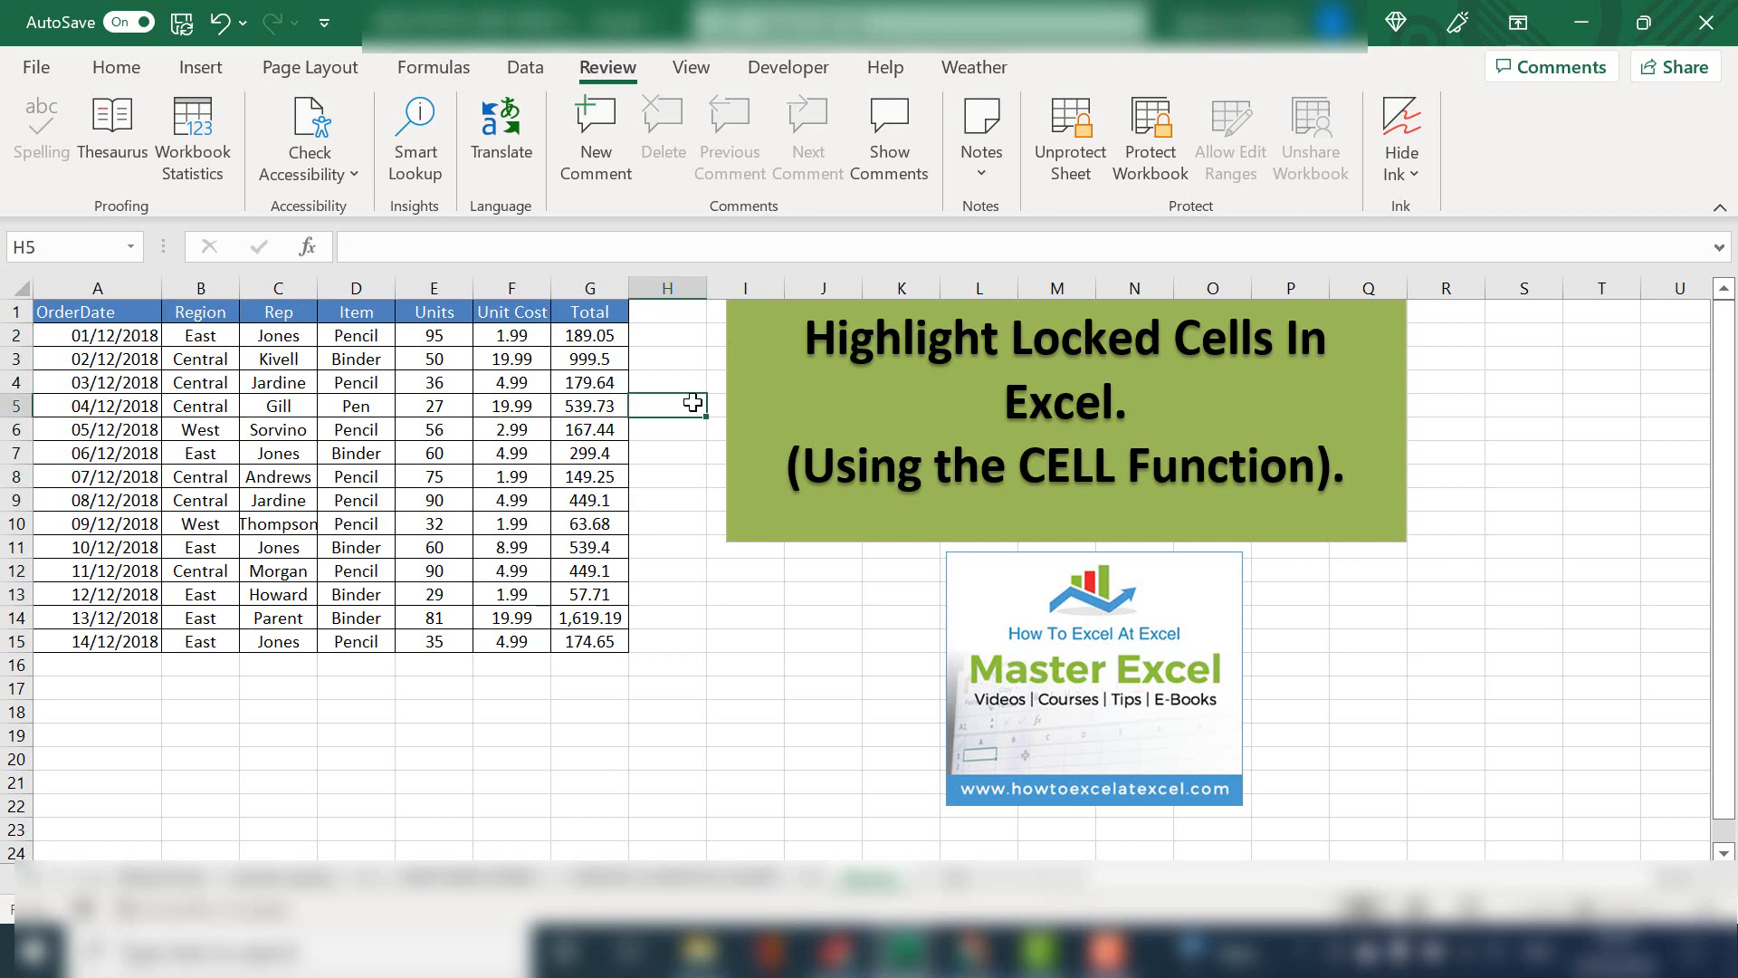
type("=cell")
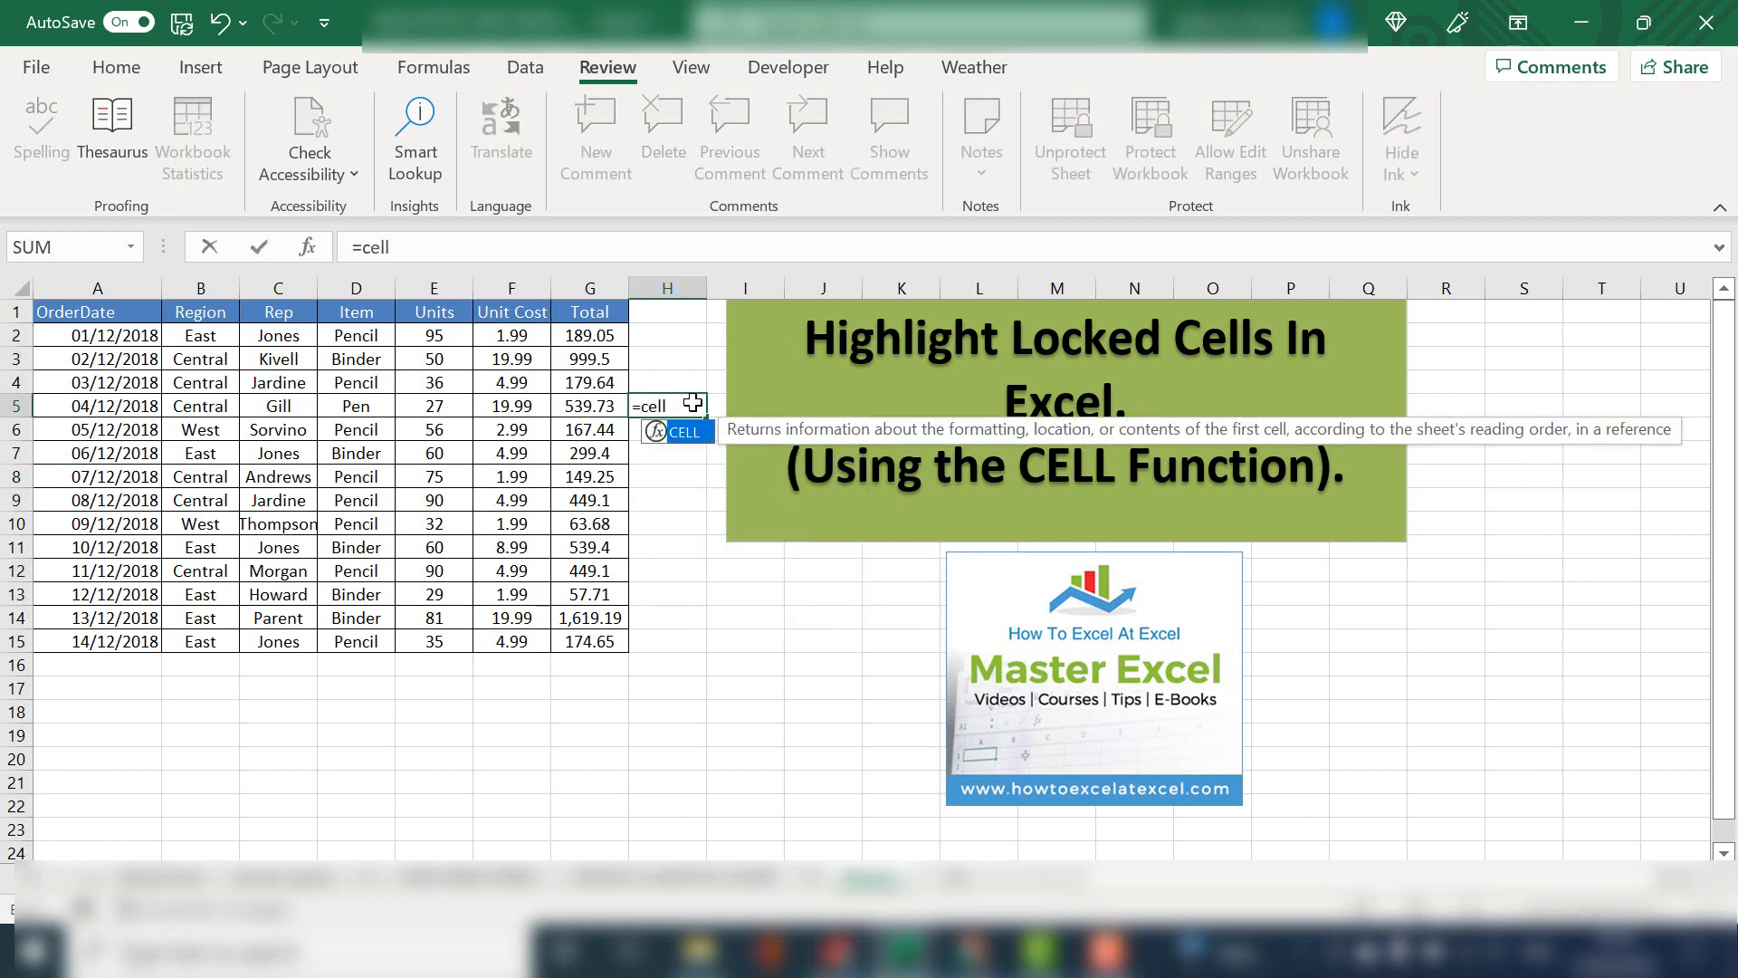
type("(")
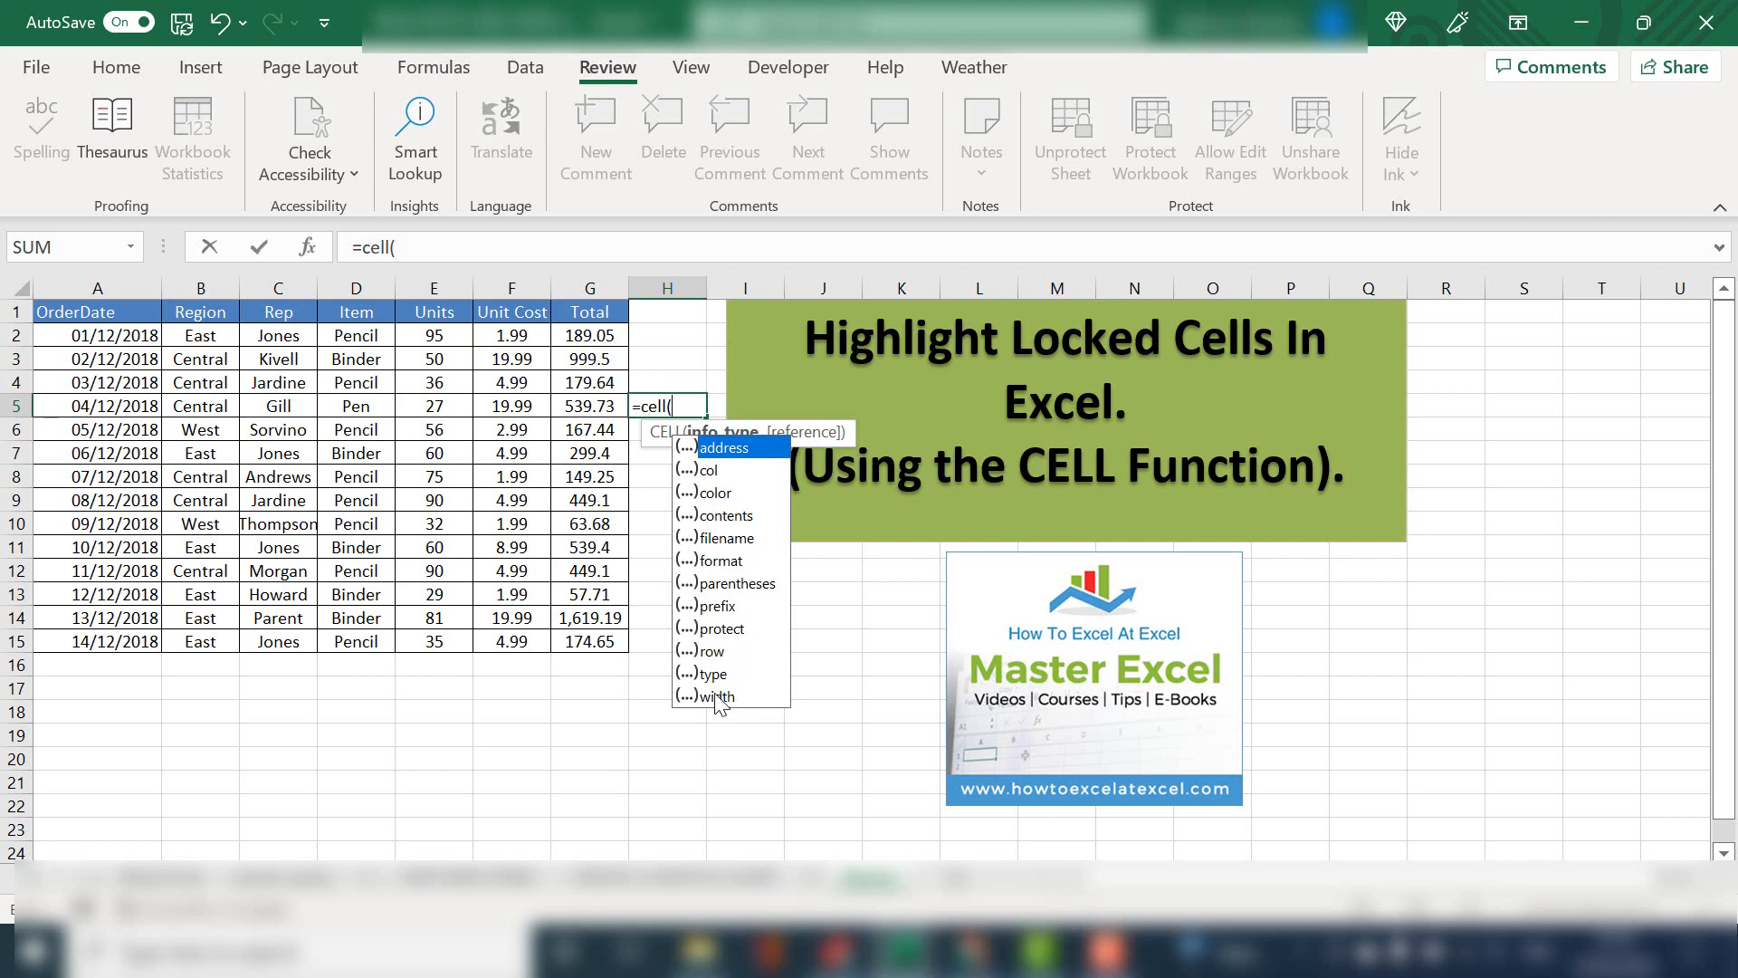
double_click(722, 629)
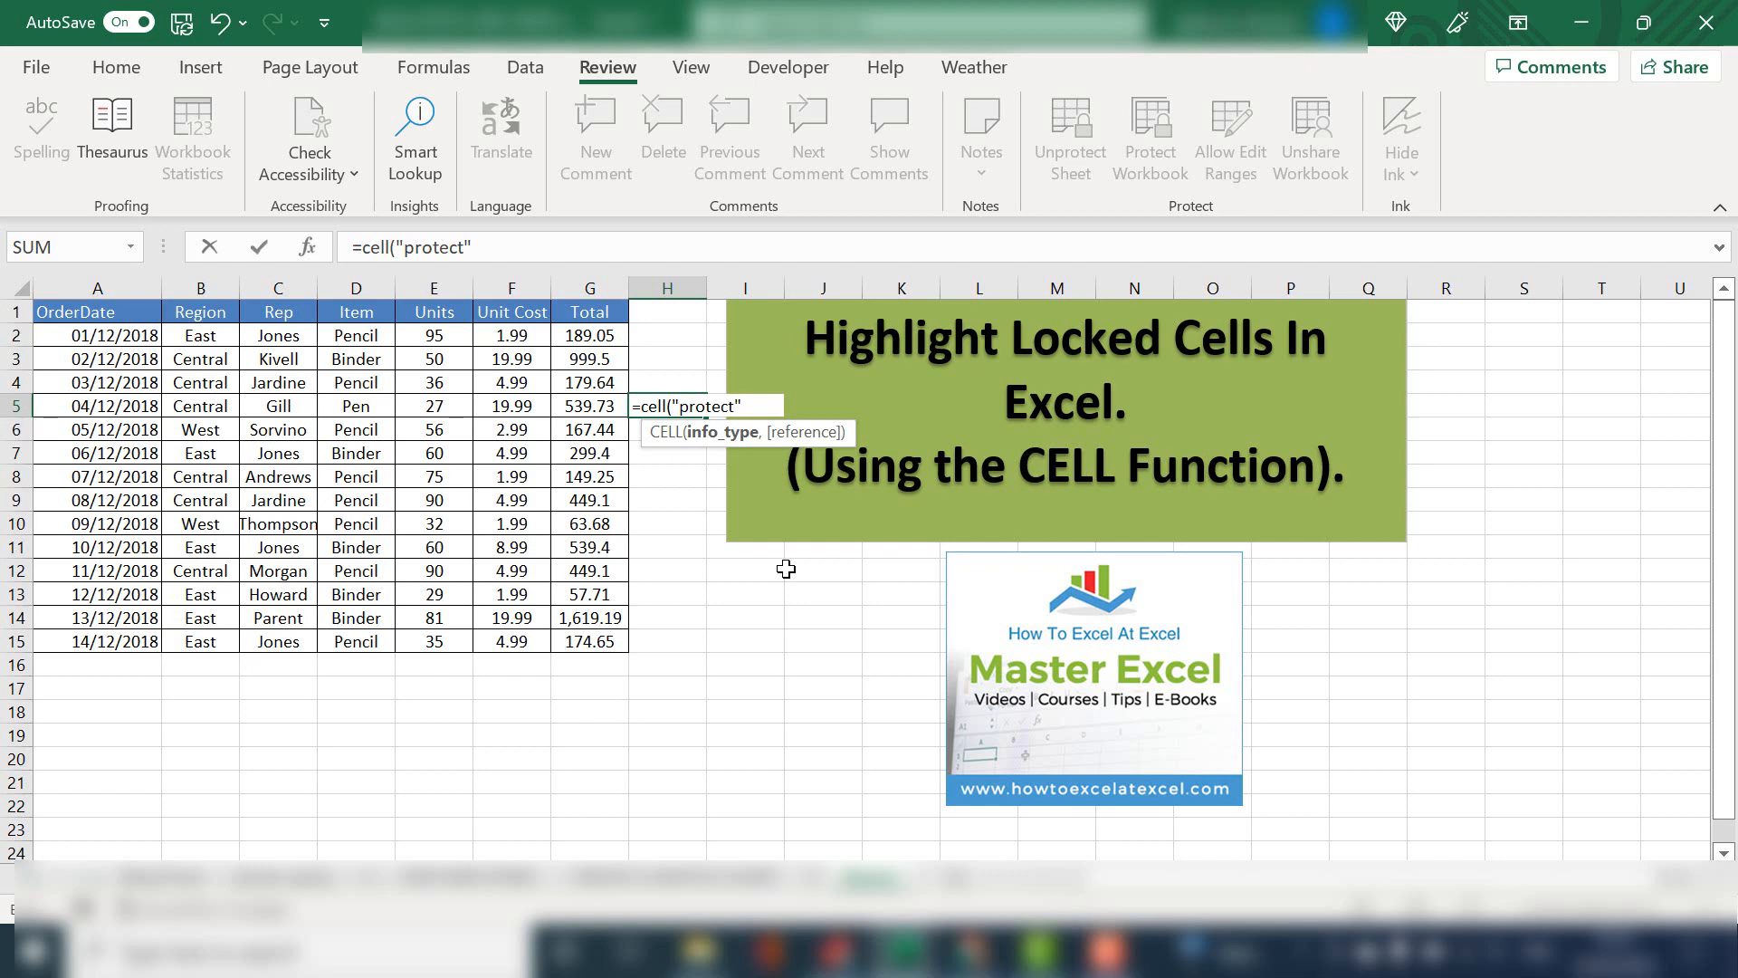
key("BackSpace")
key("BackSpace")
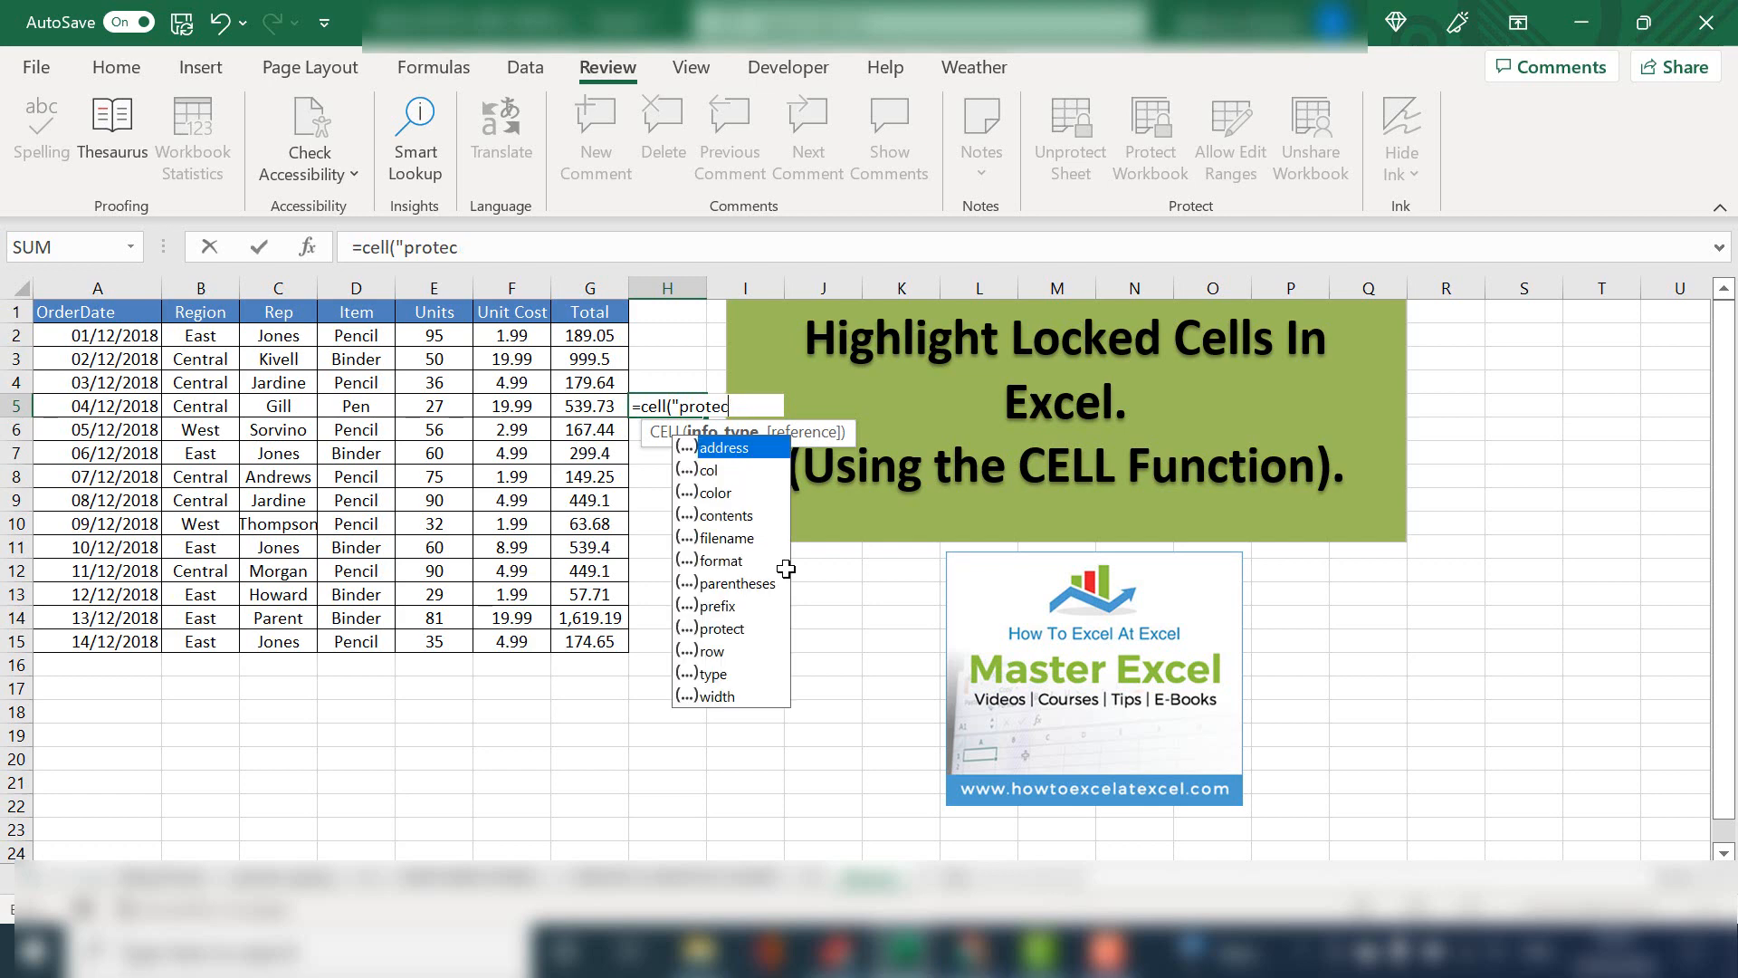
key("BackSpace")
key("BackSpace")
key("BackSpace")
key("BackSpace")
key("BackSpace")
key("BackSpace")
key("BackSpace")
key("BackSpace")
key("BackSpace")
key("BackSpace")
key("BackSpace")
key("BackSpace")
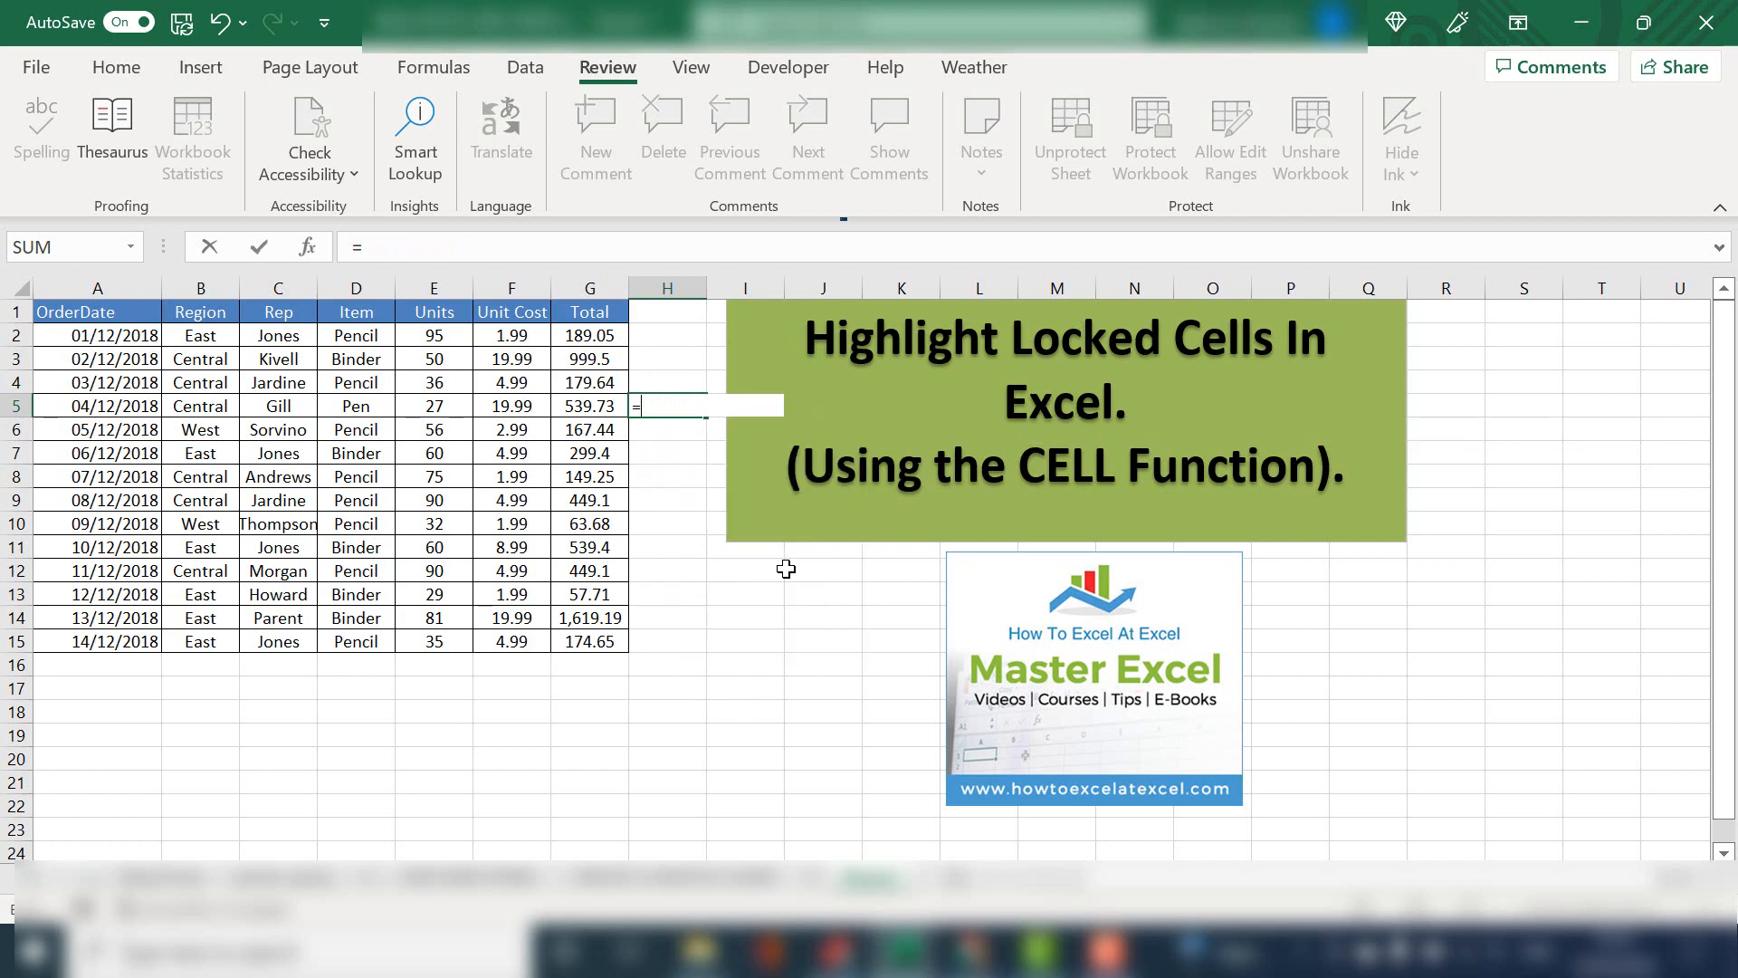
key("BackSpace")
left_click(786, 569)
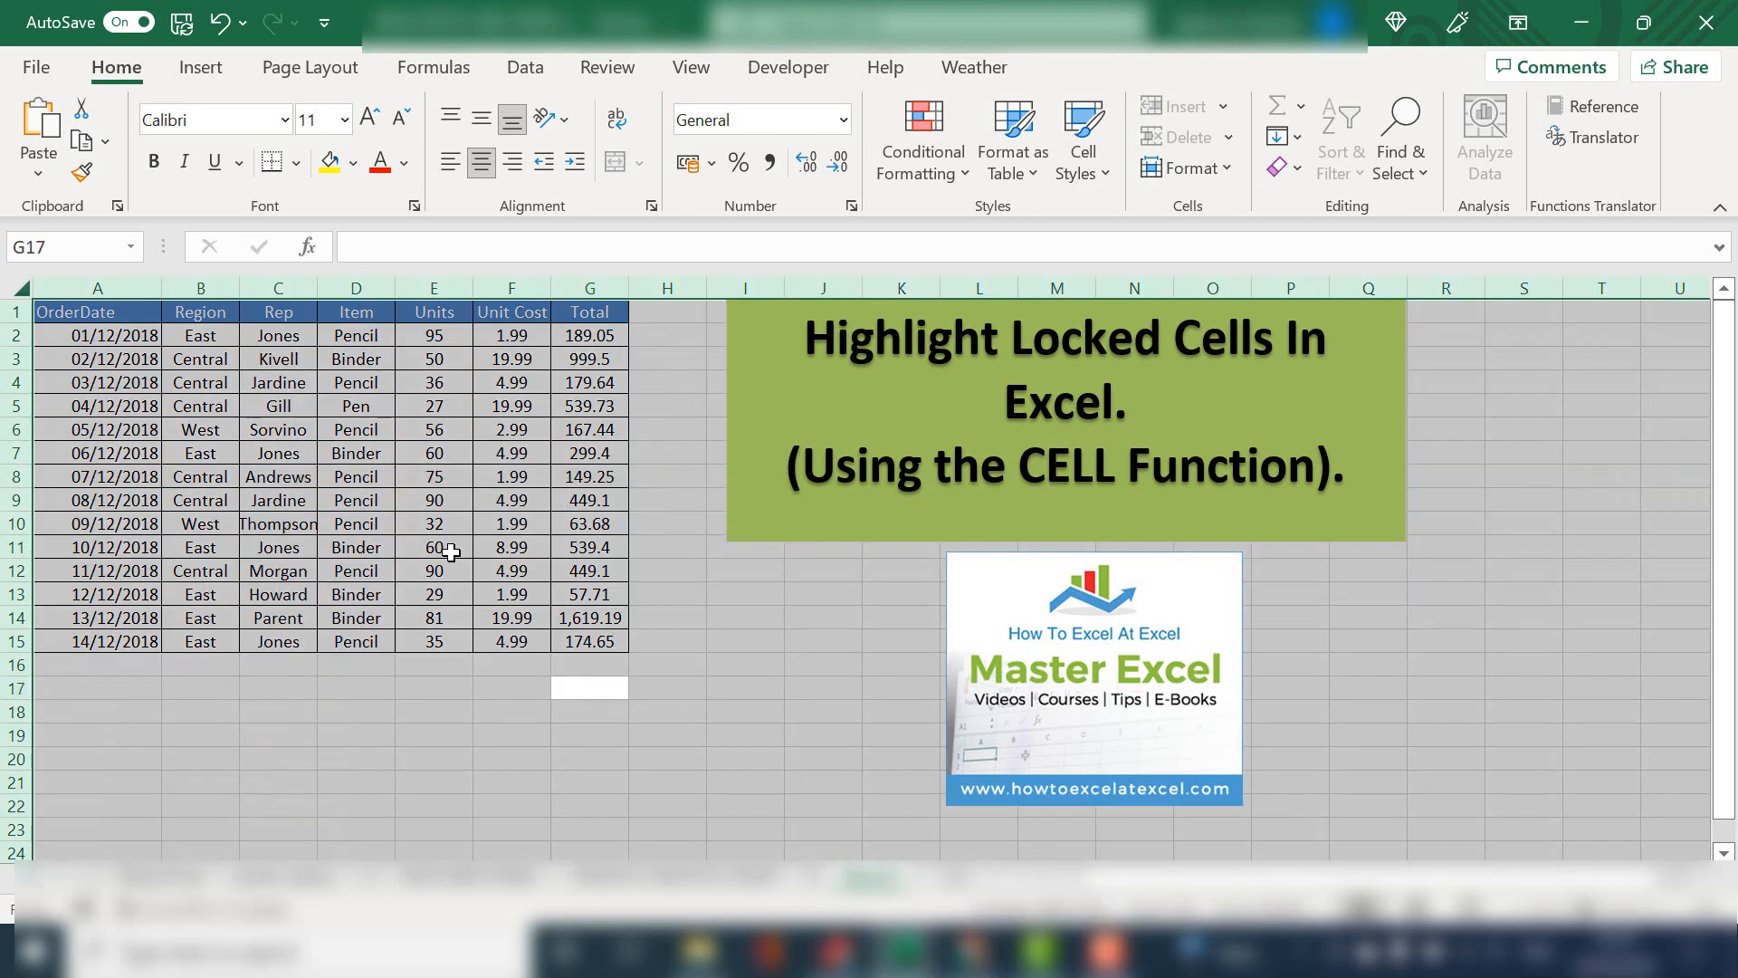
Create a new conditional formatting rule for table A1:G15 that uses a formula to determine which cells to format
left_click(401, 514)
key("ctrl+a")
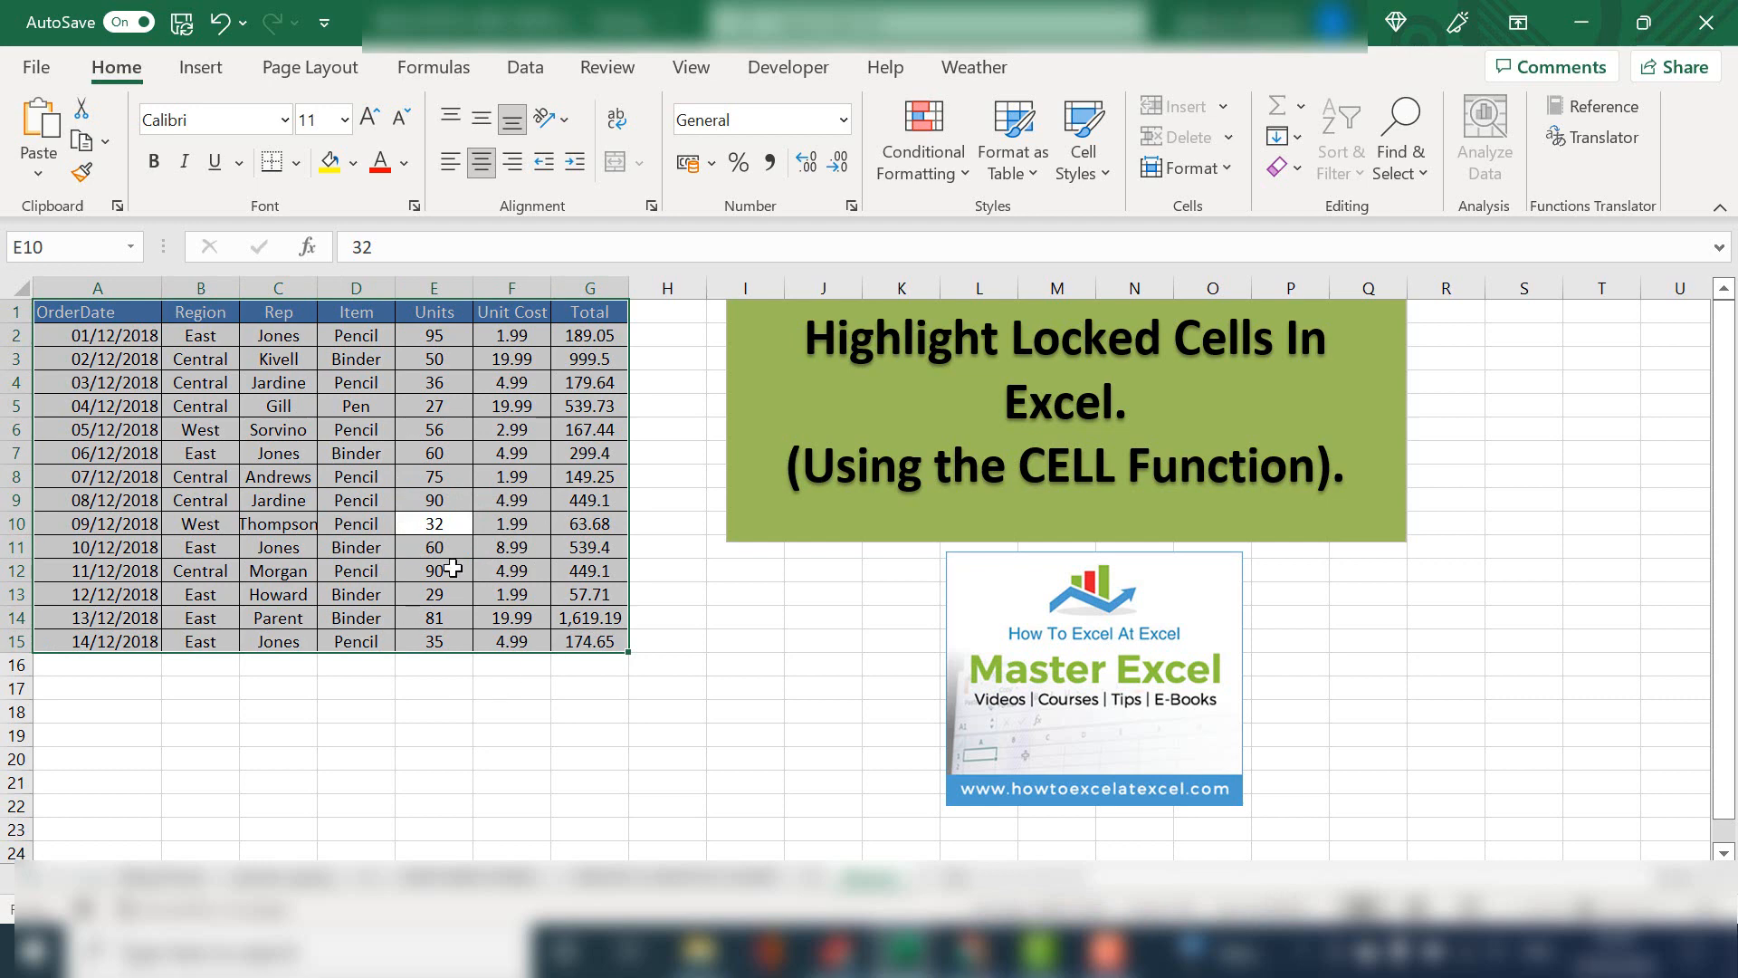
key("ctrl+a")
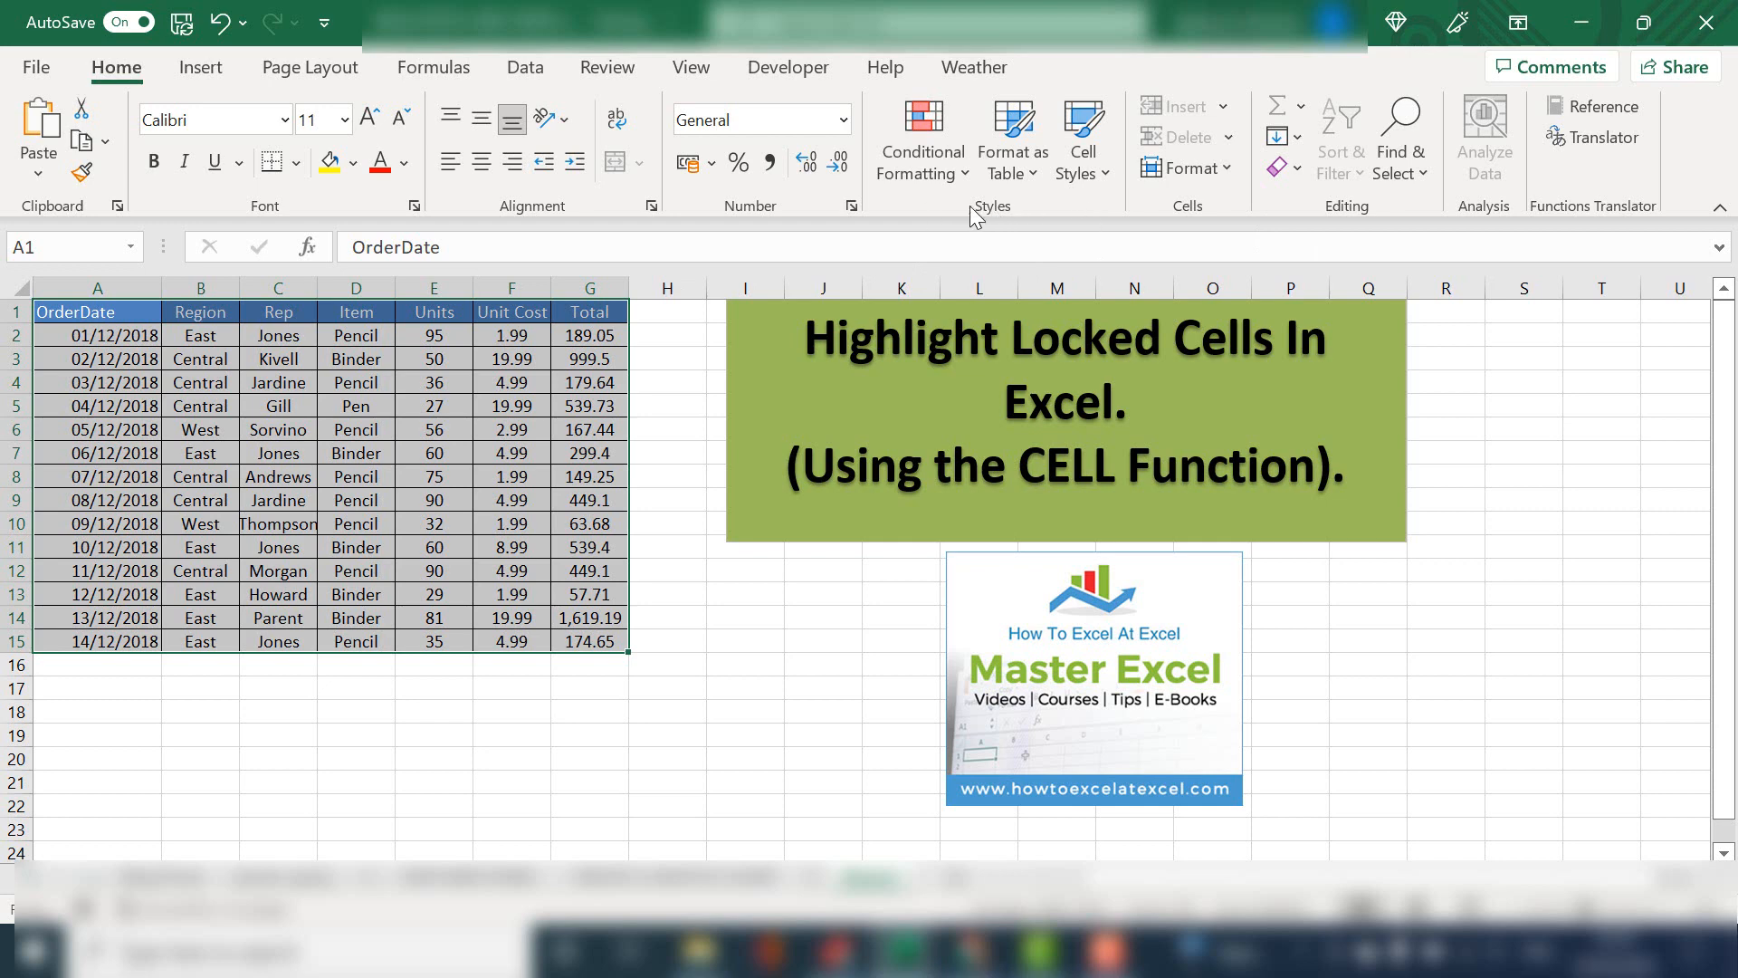
left_click(962, 163)
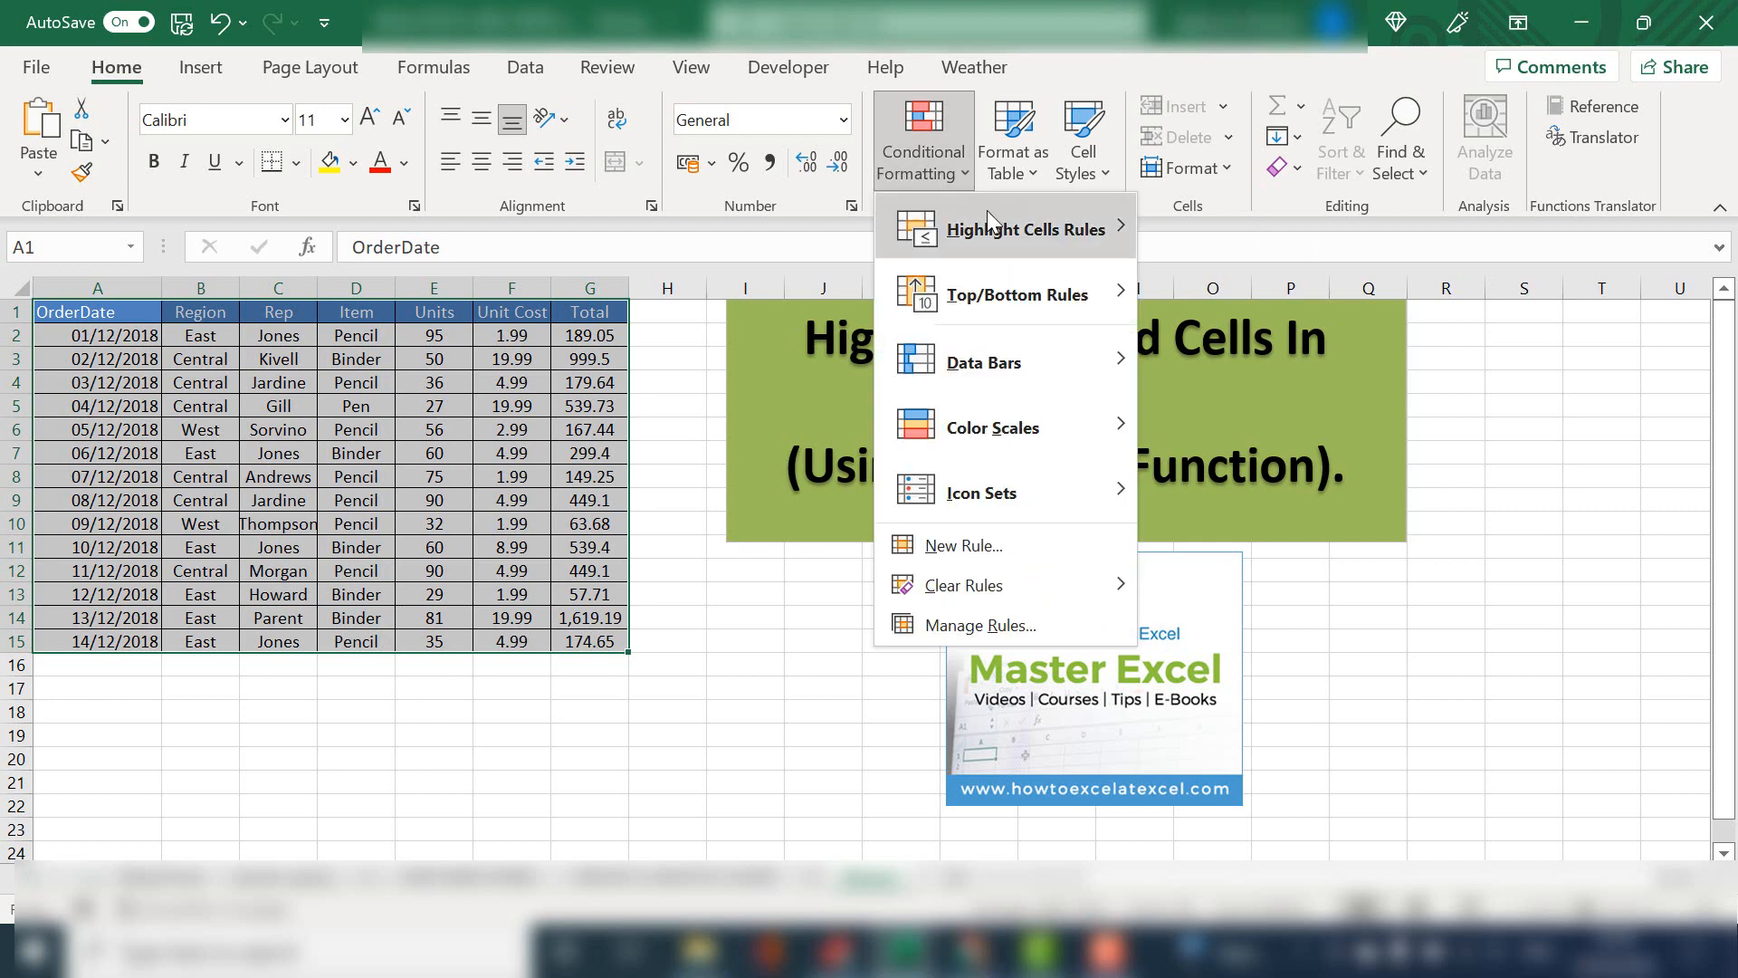
left_click(1026, 541)
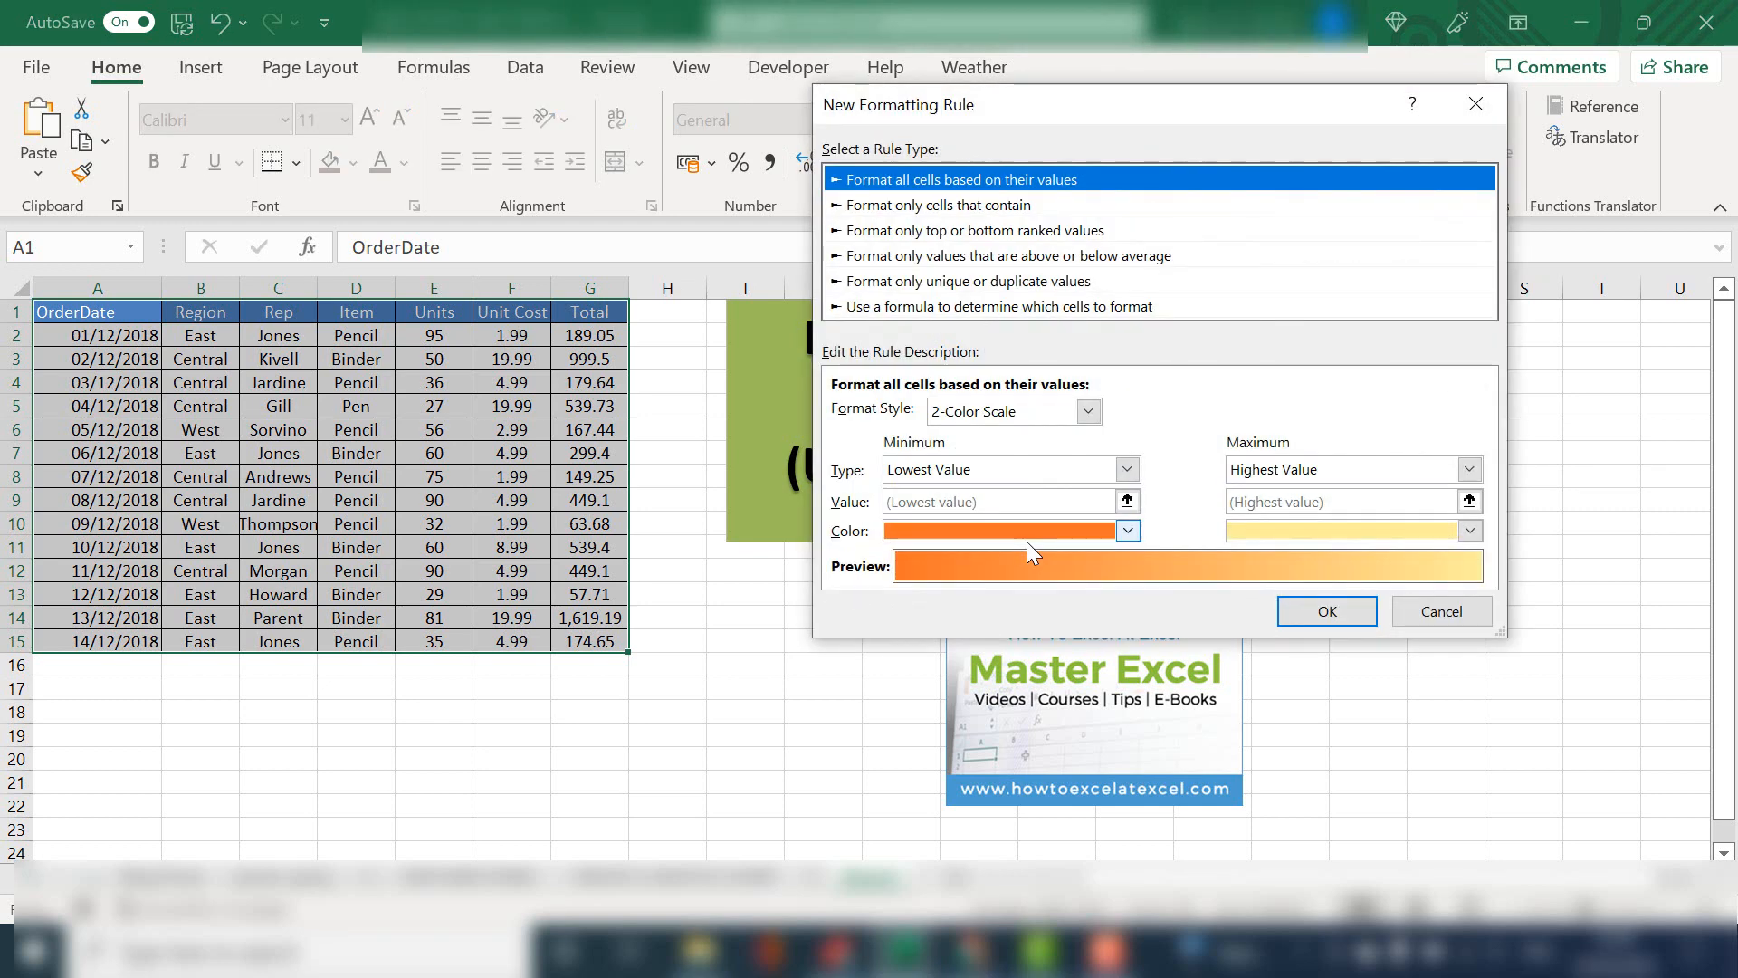
left_click(980, 308)
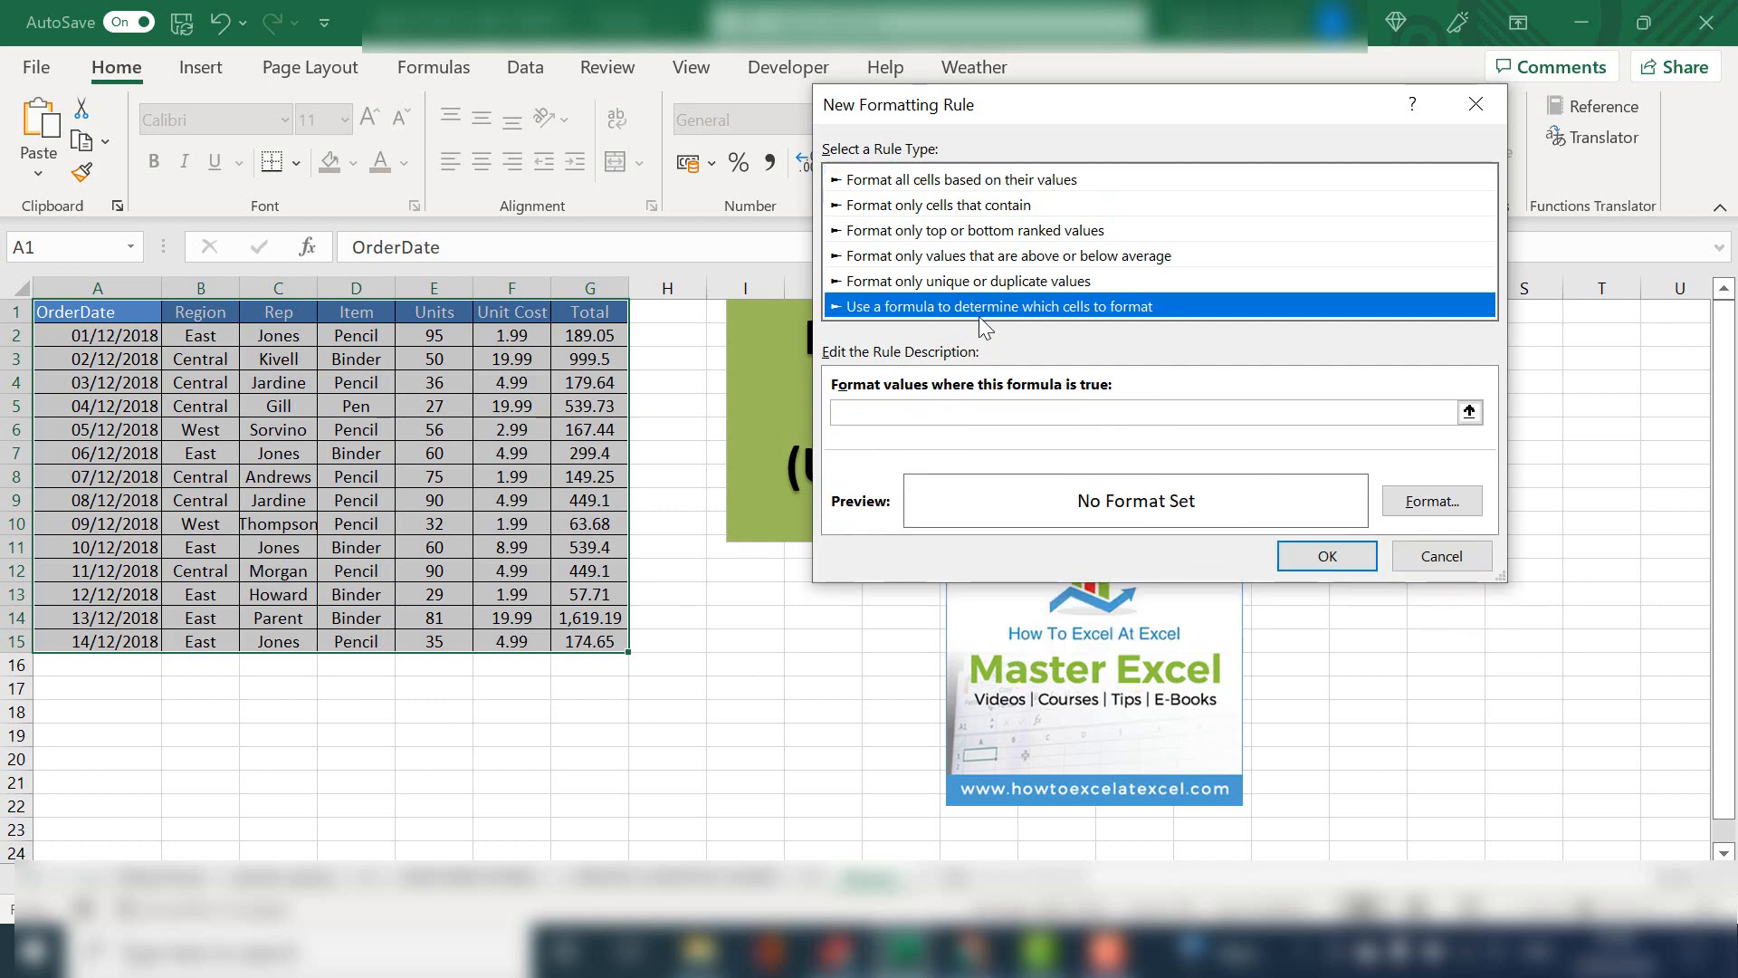
Enter =CELL("Protect",A1)=1 as the formatting rule's formula
left_click(1003, 415)
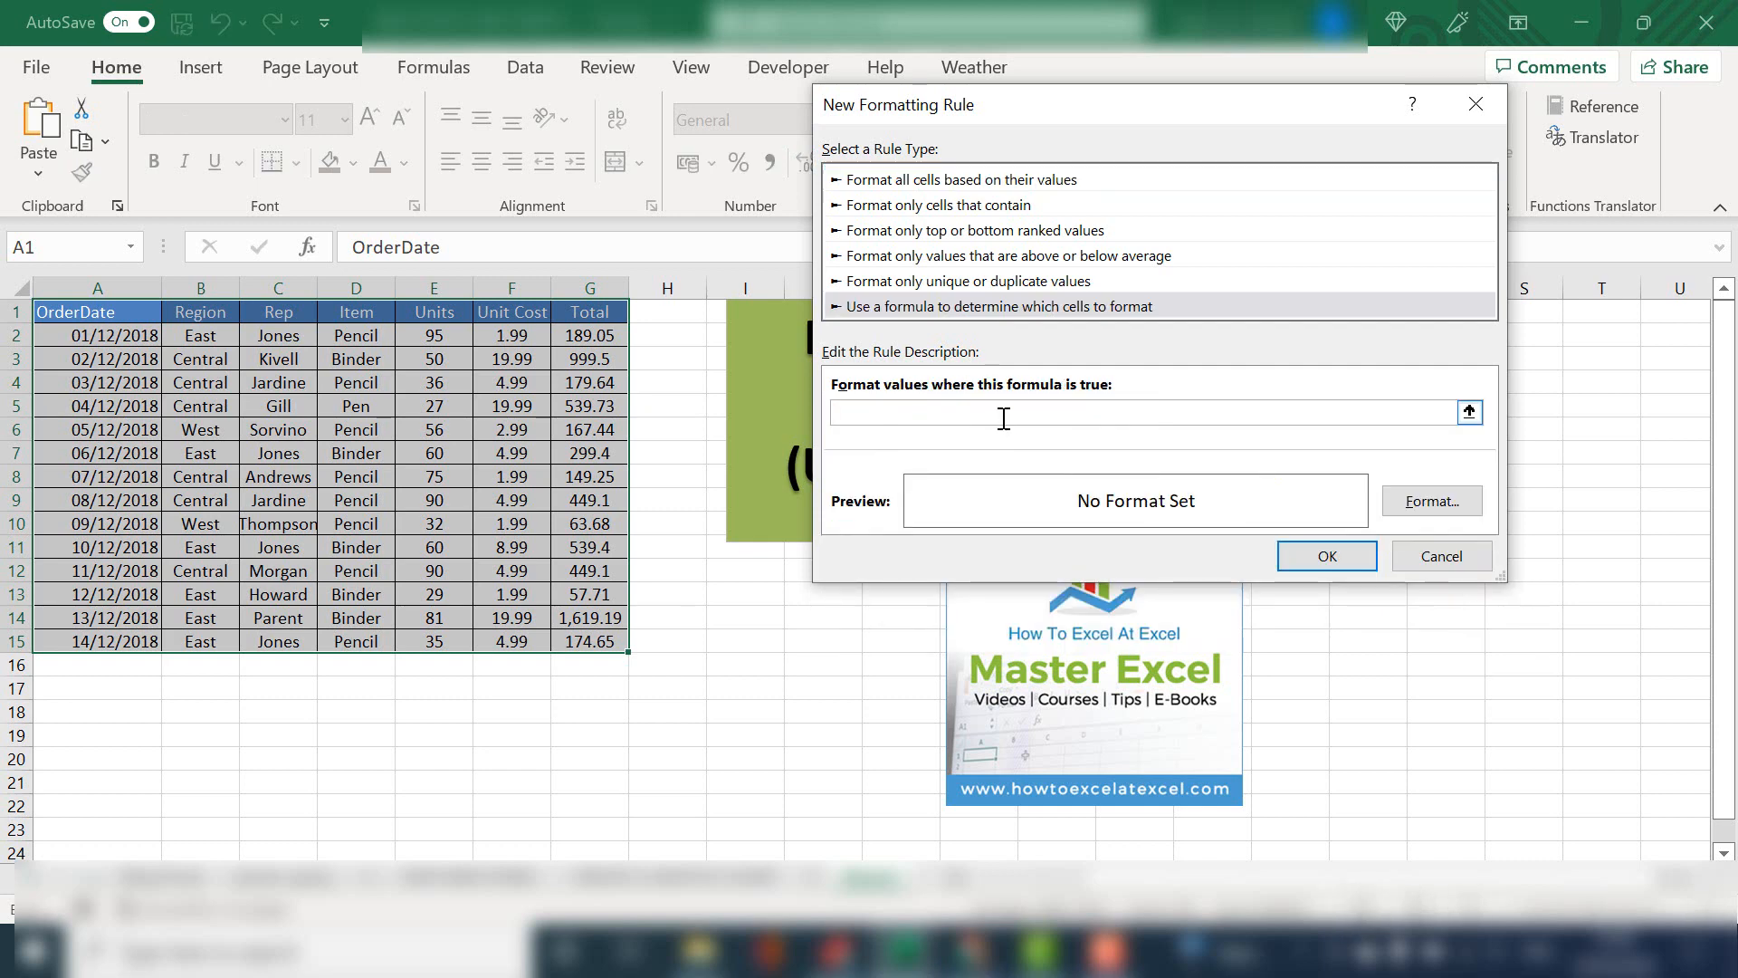
type("=CELL(")
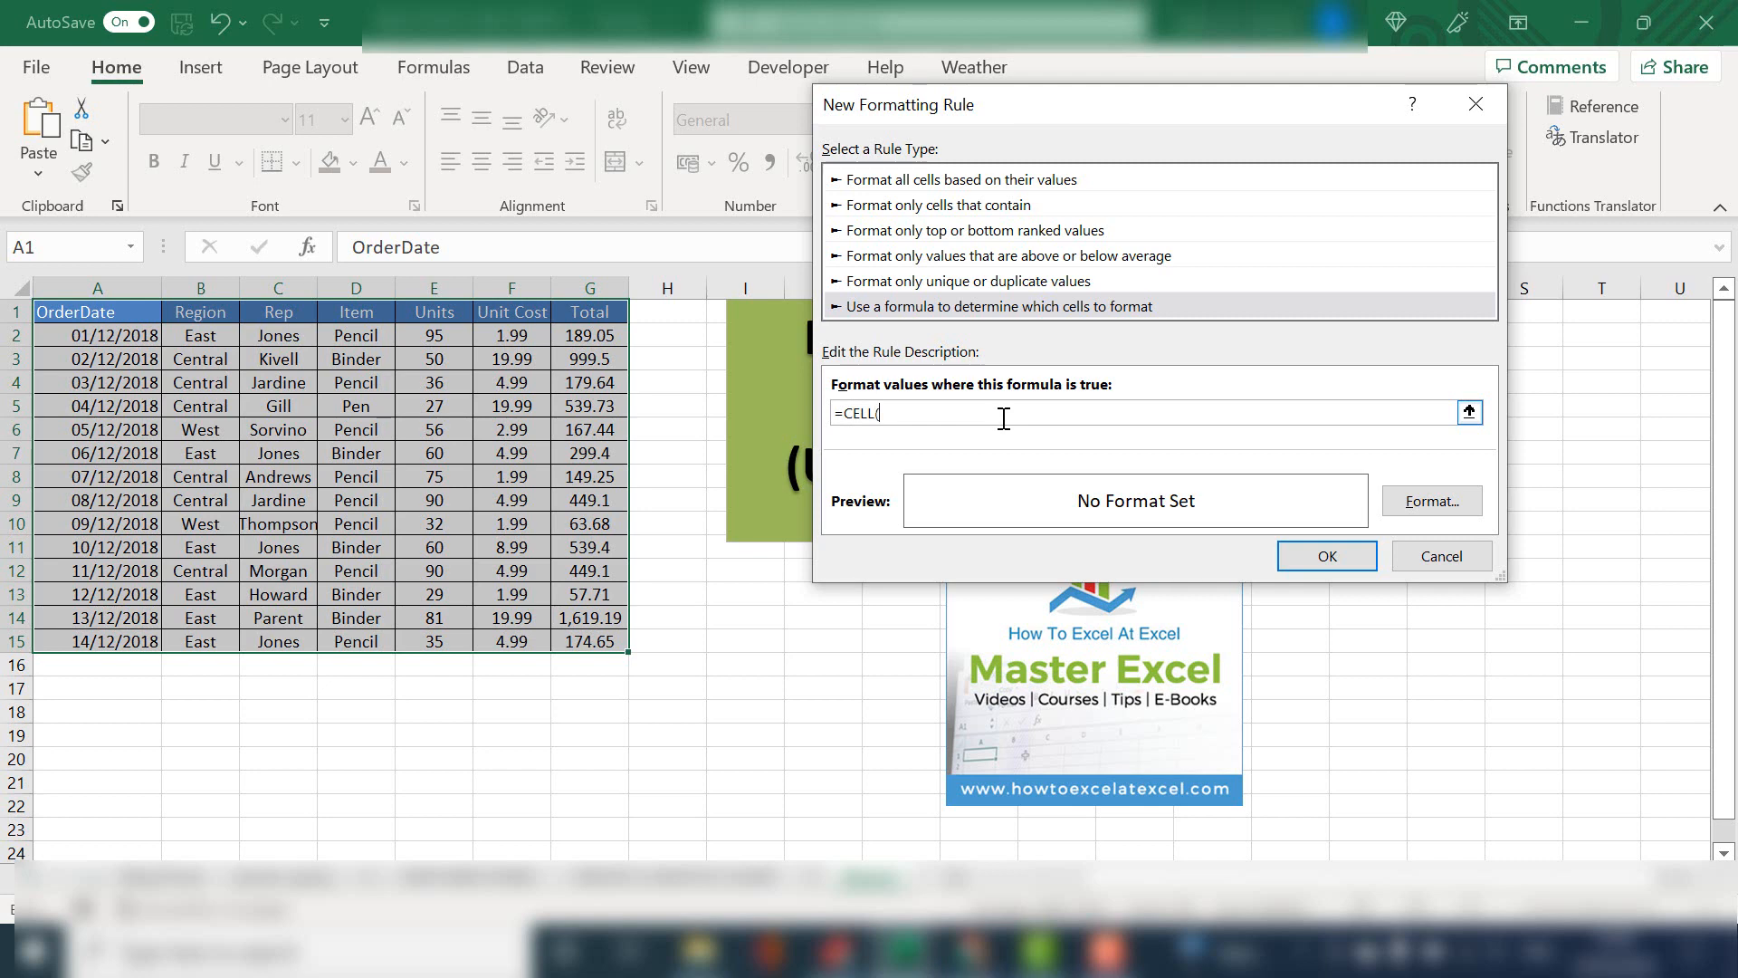
type("\"Protect\",A1)=1")
Give the rule a green background fill and apply it to the table
left_click(1437, 501)
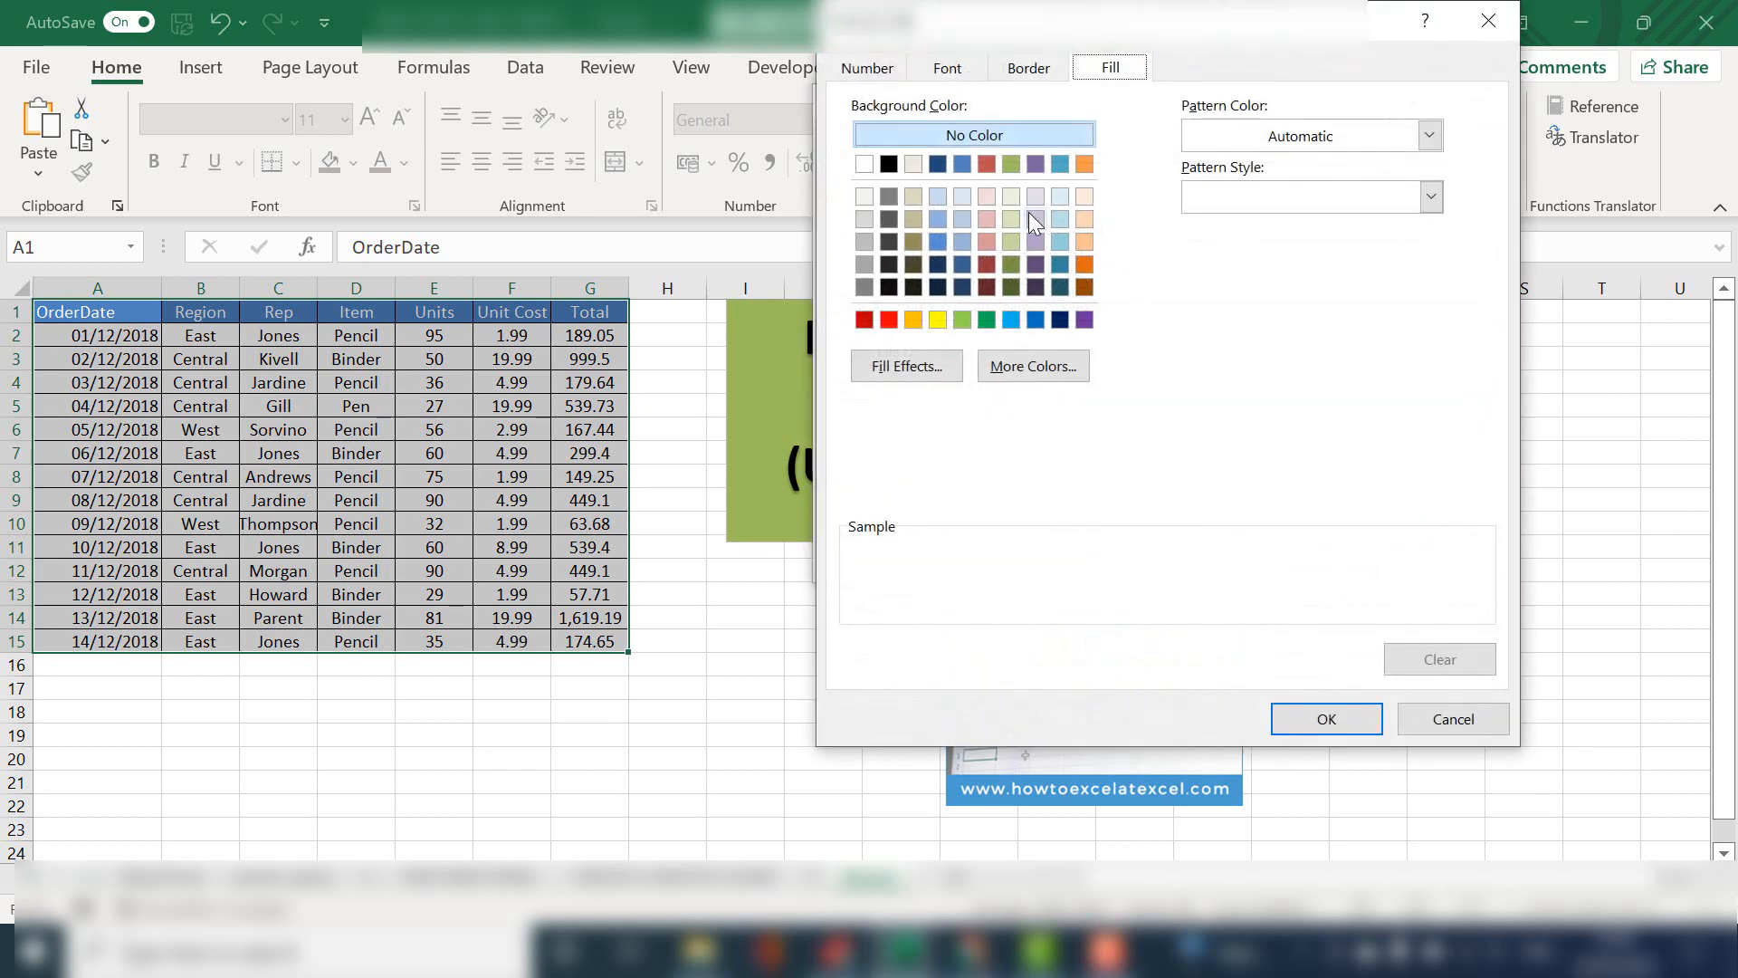
left_click(1011, 164)
left_click(1324, 719)
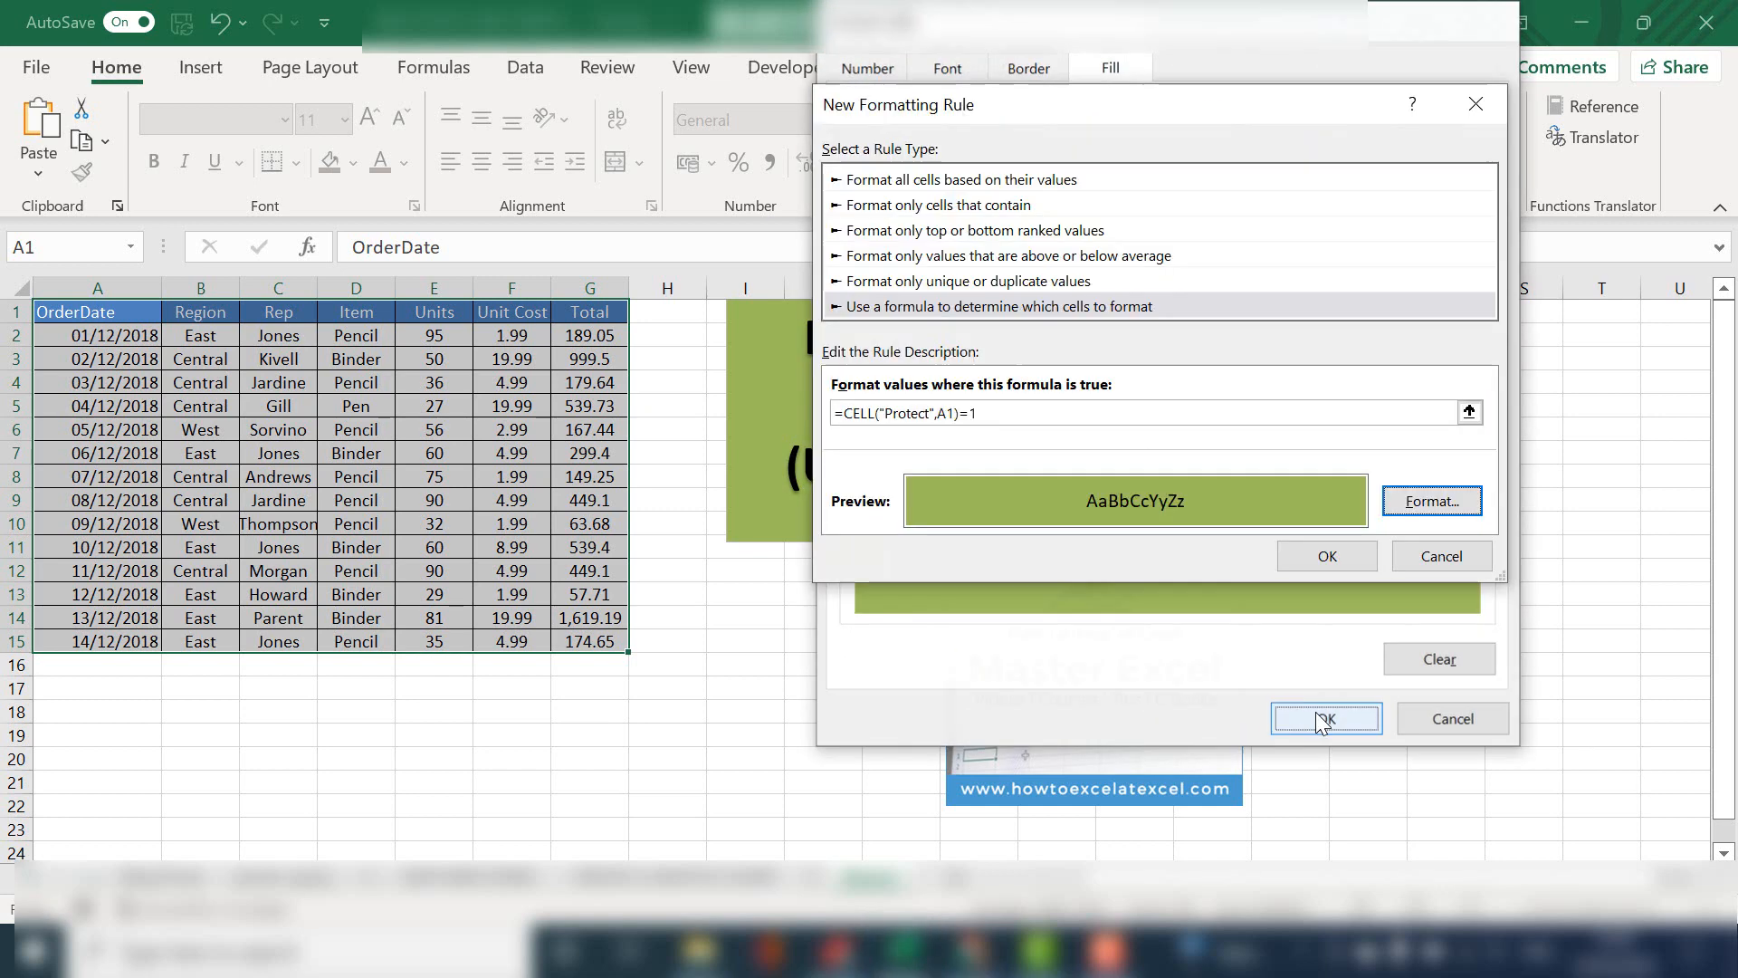
left_click(1321, 556)
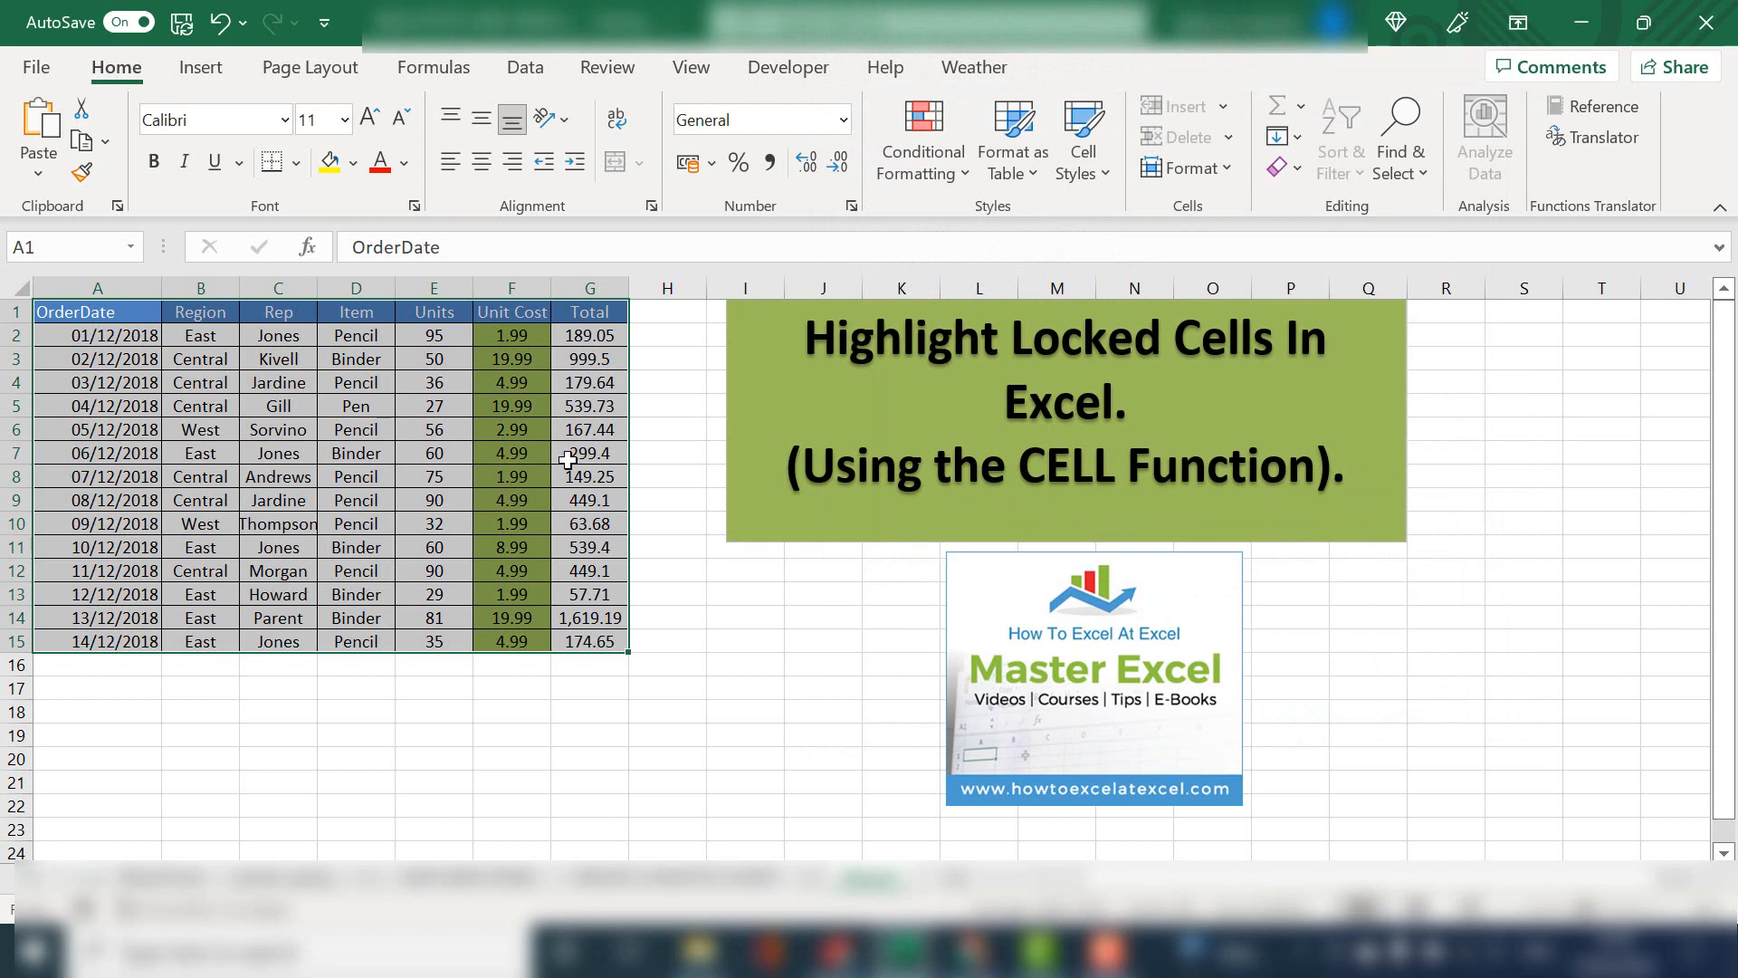
Check the conditional formatting on the Unit Cost values in F2:F15
left_click(524, 430)
left_click(507, 335)
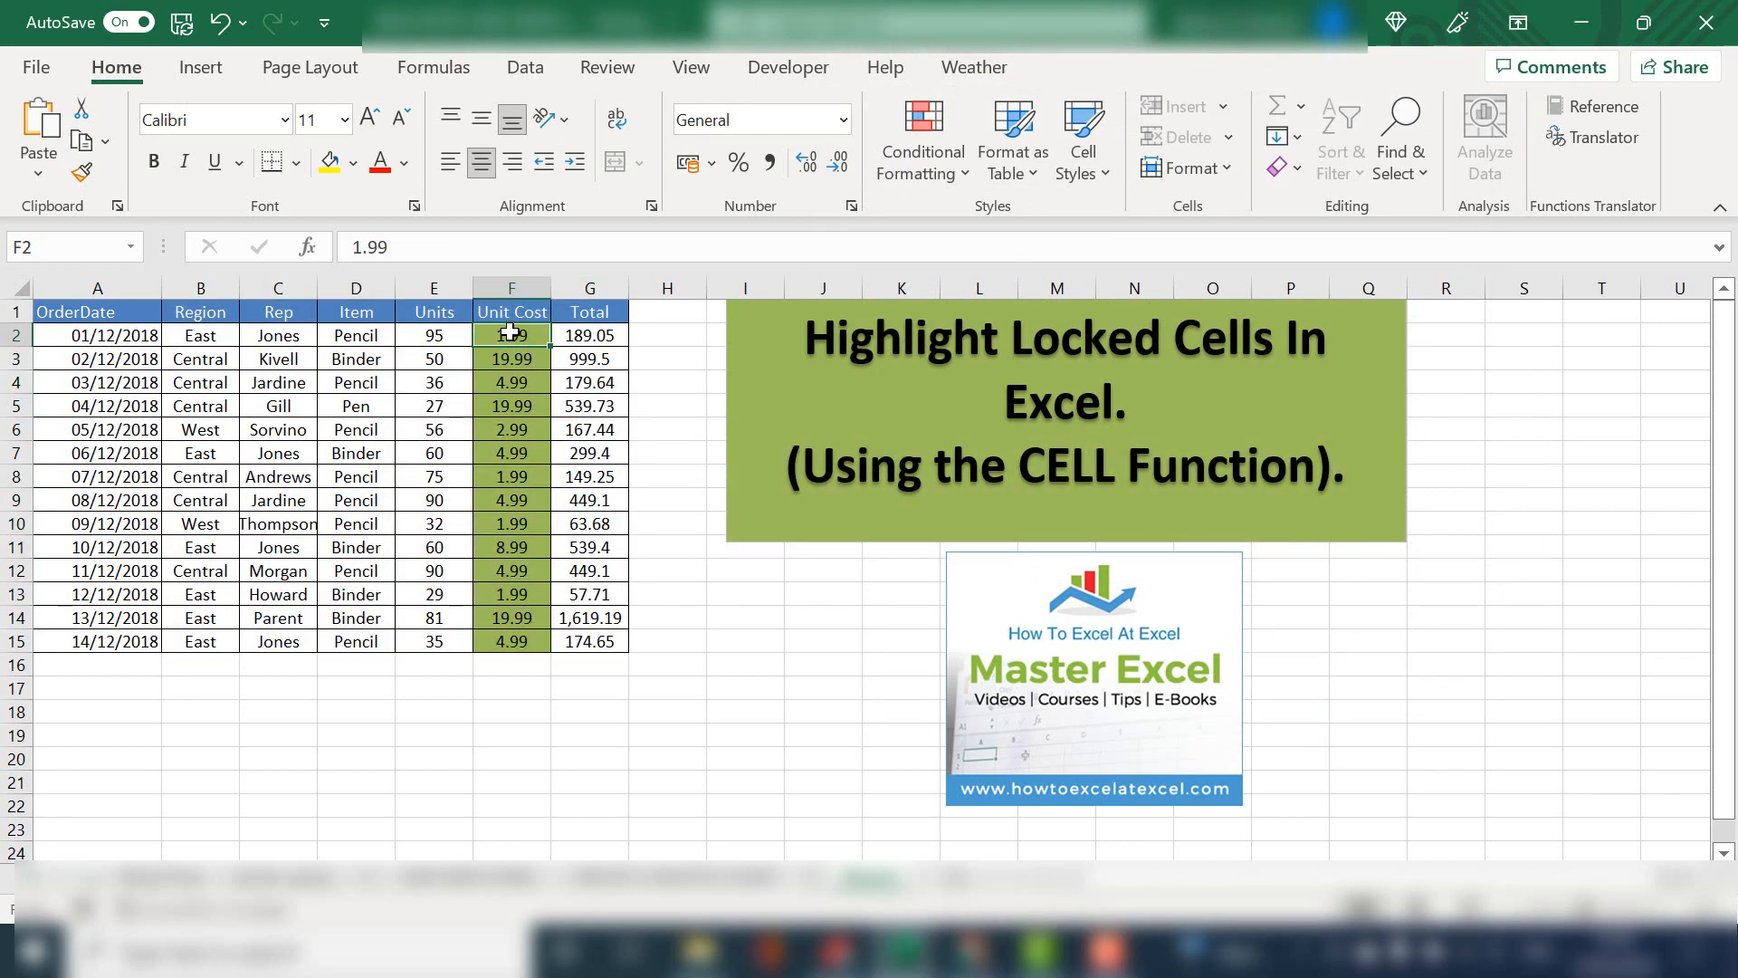
left_click_drag(510, 333, 533, 631)
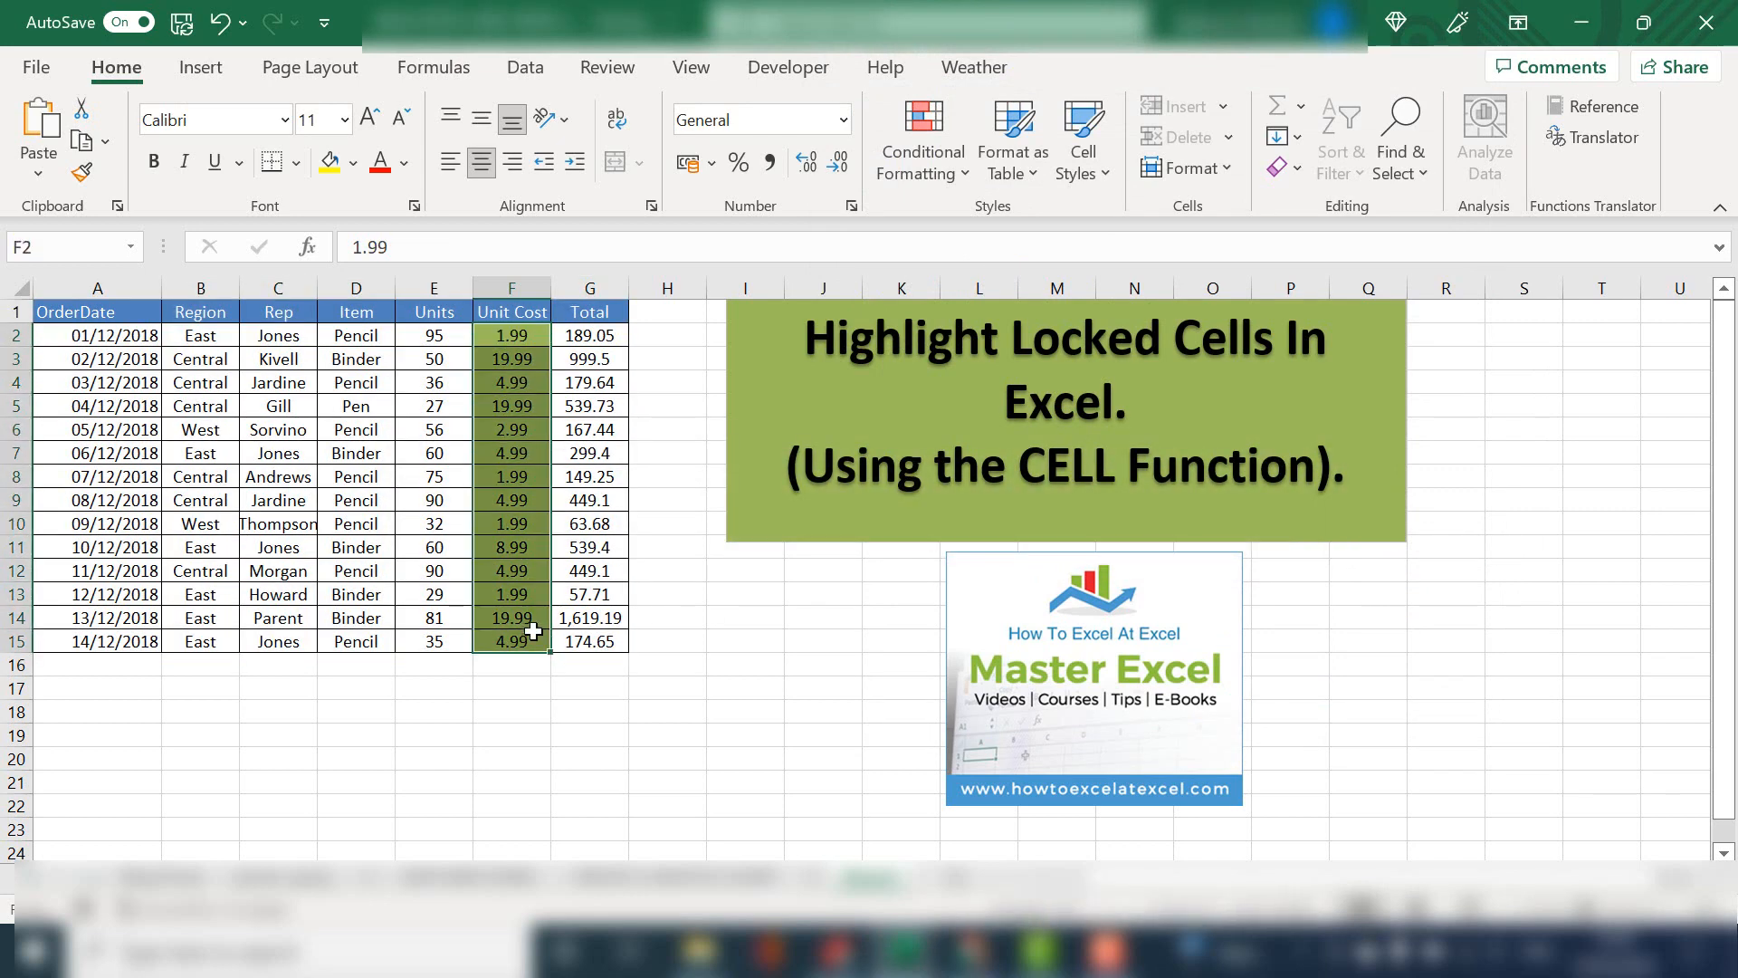